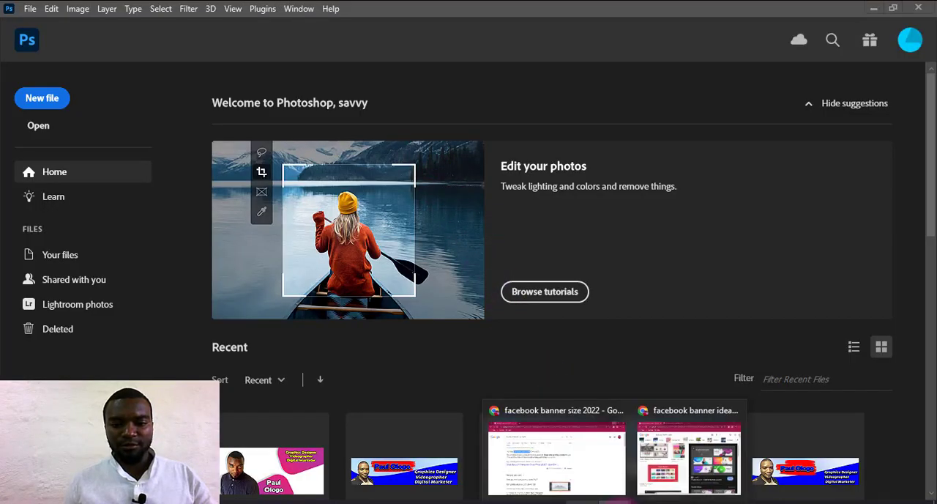
Switch to the browser and check the recommended Facebook cover photo size in the search results.
mouse_move(615, 501)
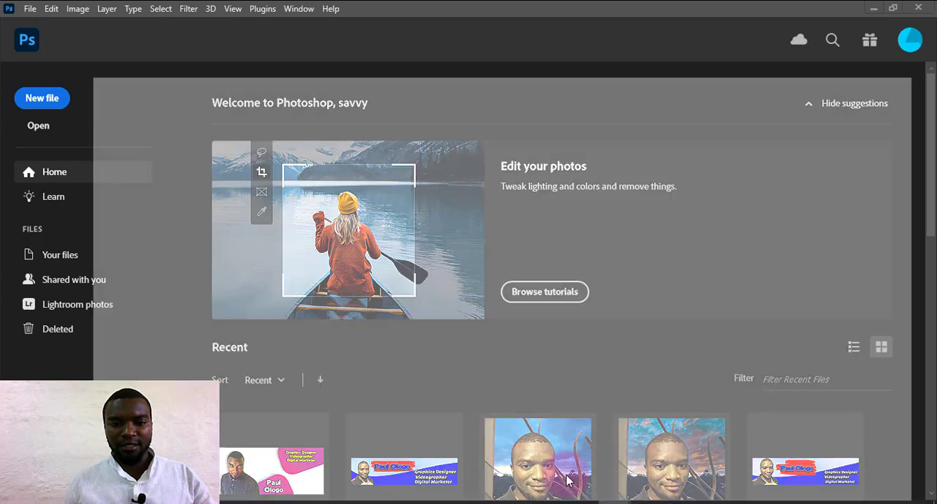
click(564, 472)
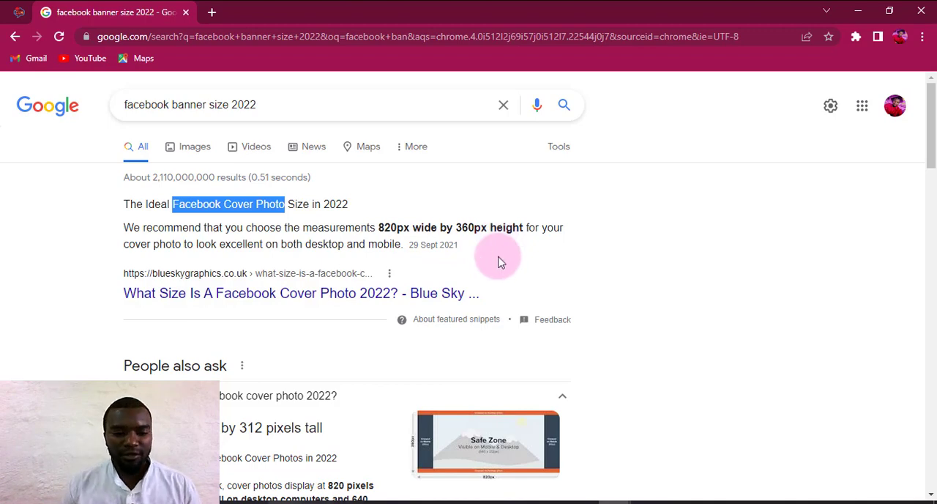
click(517, 503)
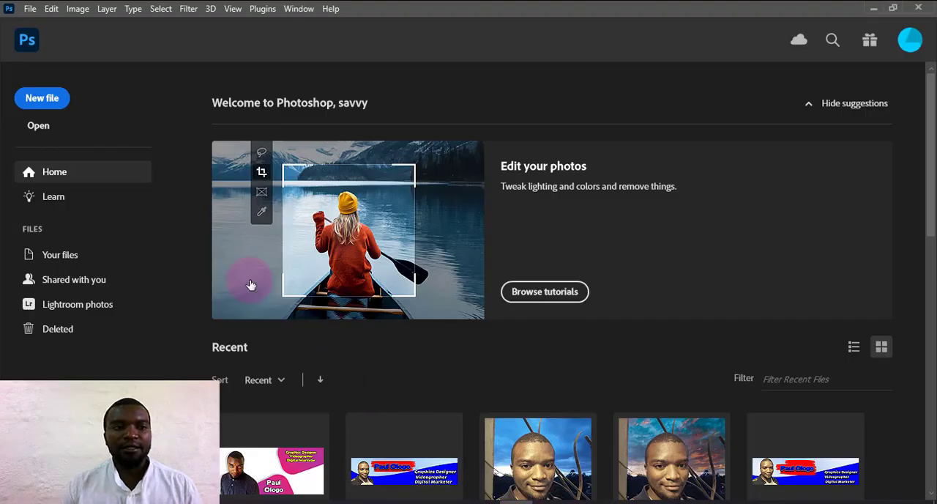
Create a new 820 × 360 px Photoshop document at 300 pixels/inch in RGB Color with a transparent background.
click(42, 102)
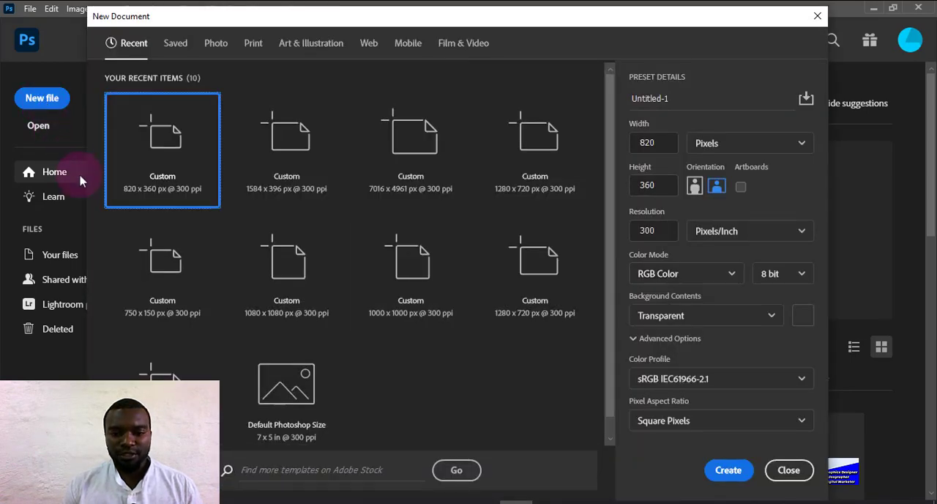
click(228, 464)
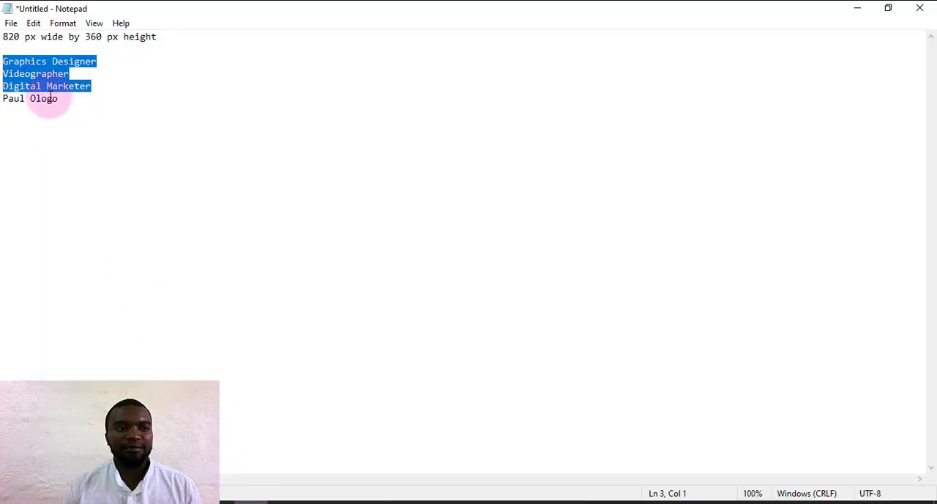
click(24, 37)
click(885, 8)
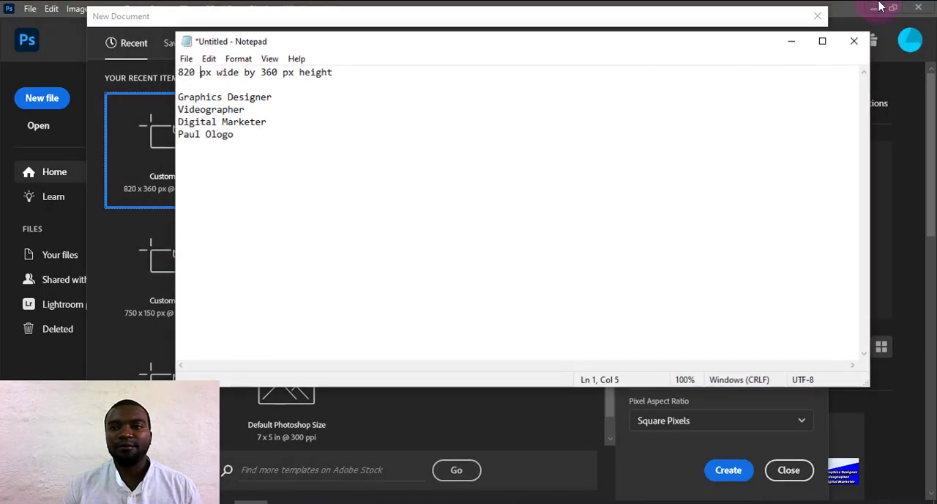
click(798, 42)
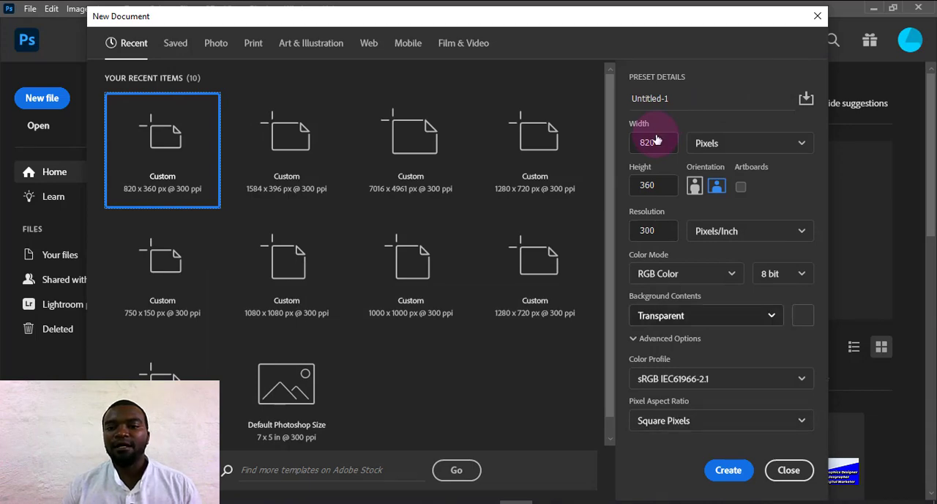
click(727, 470)
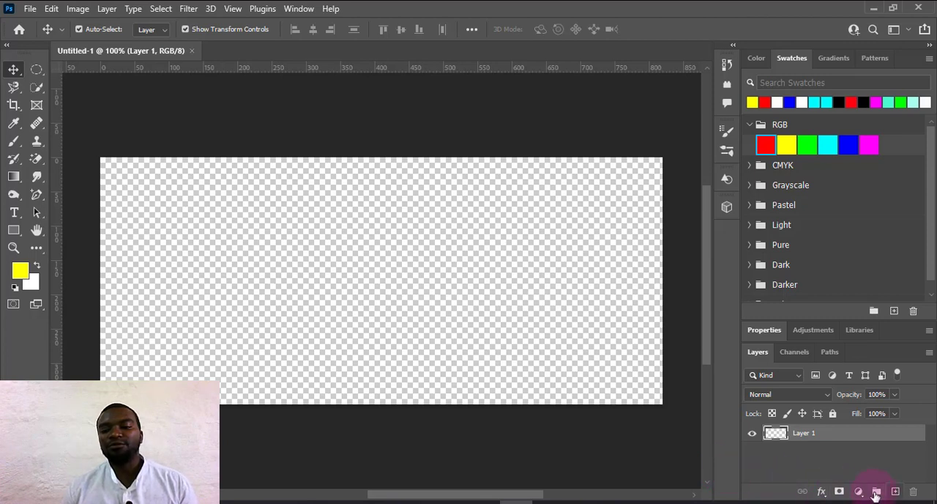
Add a new layer and draw a white rectangle about 858 × 425 px that covers the whole canvas.
click(895, 492)
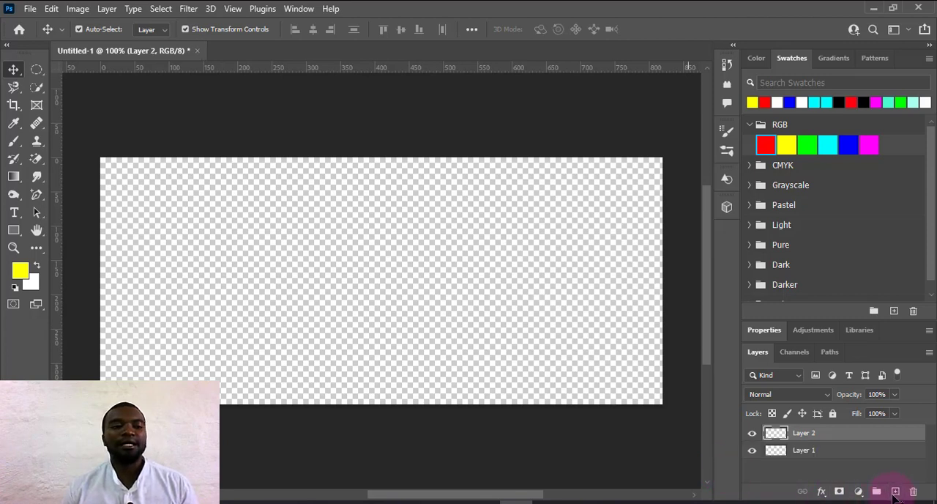
click(13, 232)
click(57, 231)
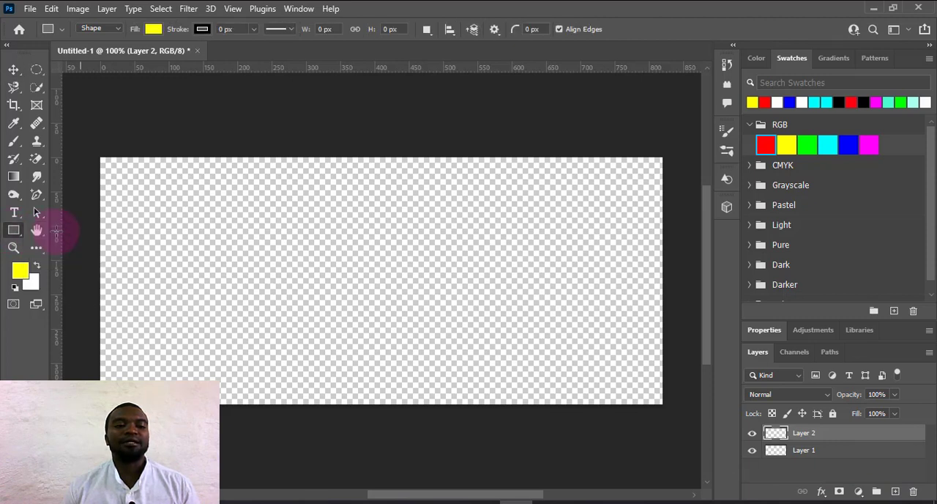
click(779, 102)
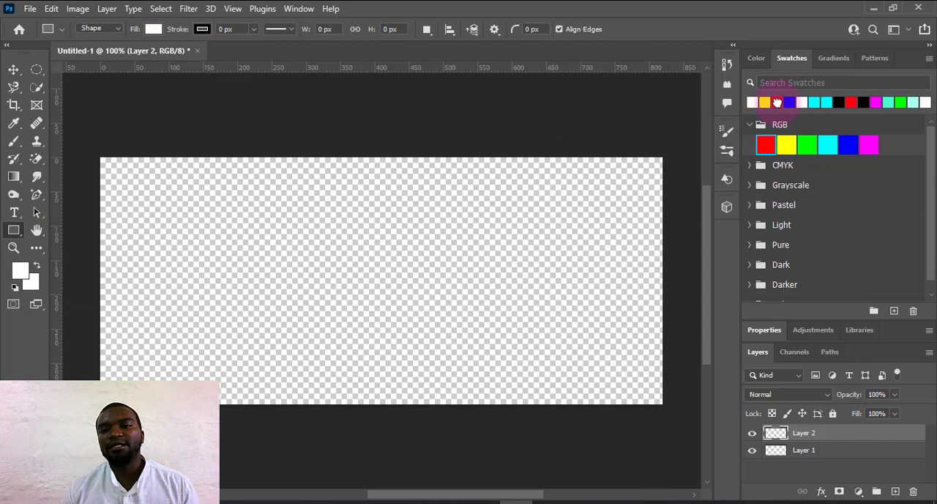
click(756, 57)
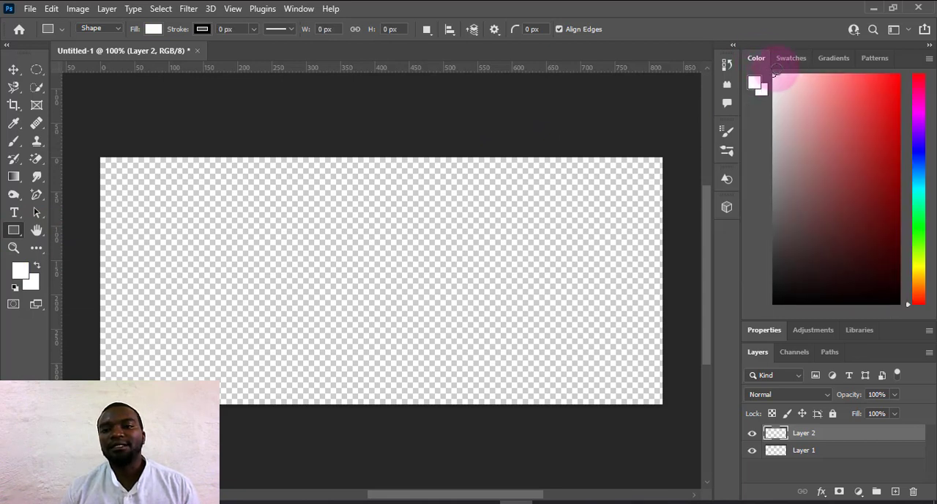
click(781, 62)
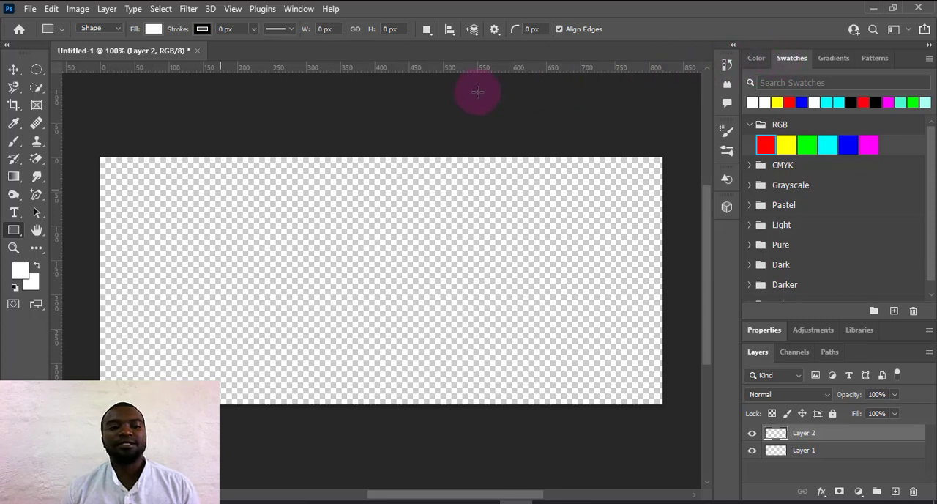
drag(85, 136, 673, 426)
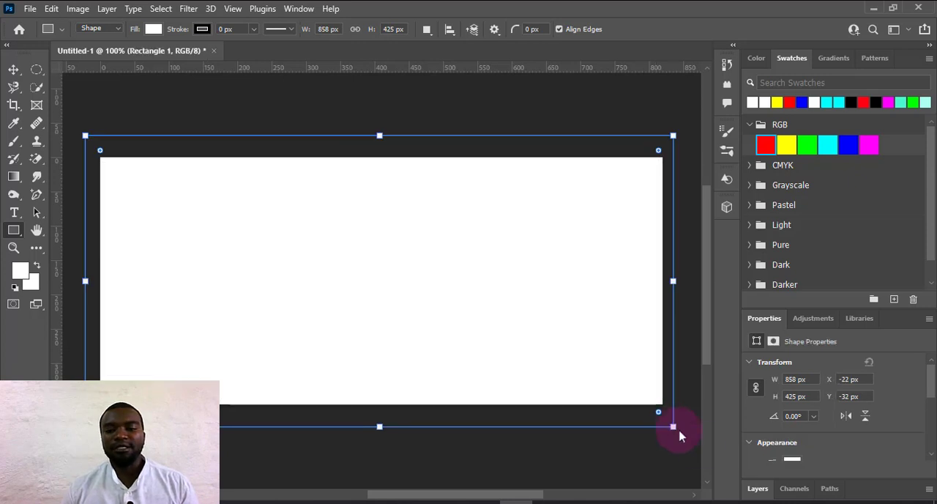
Lock the white background rectangle's layer completely and return to the Move tool.
click(758, 489)
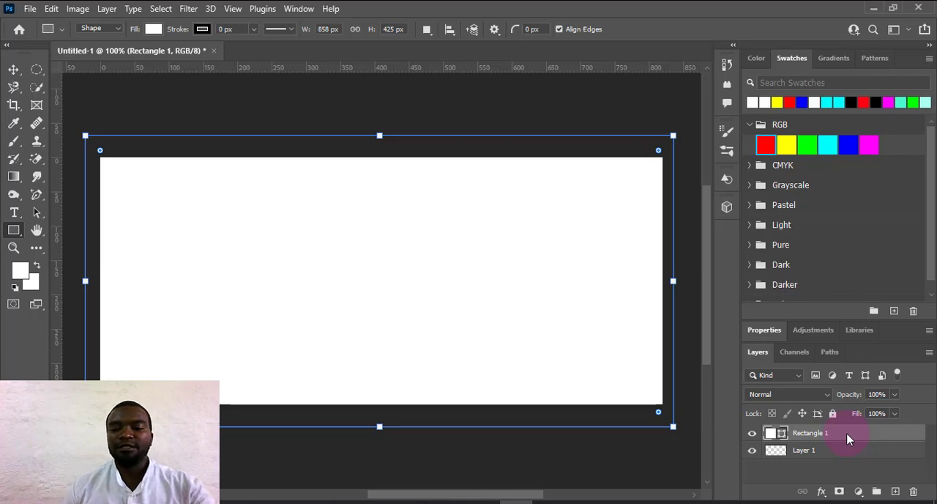
click(832, 413)
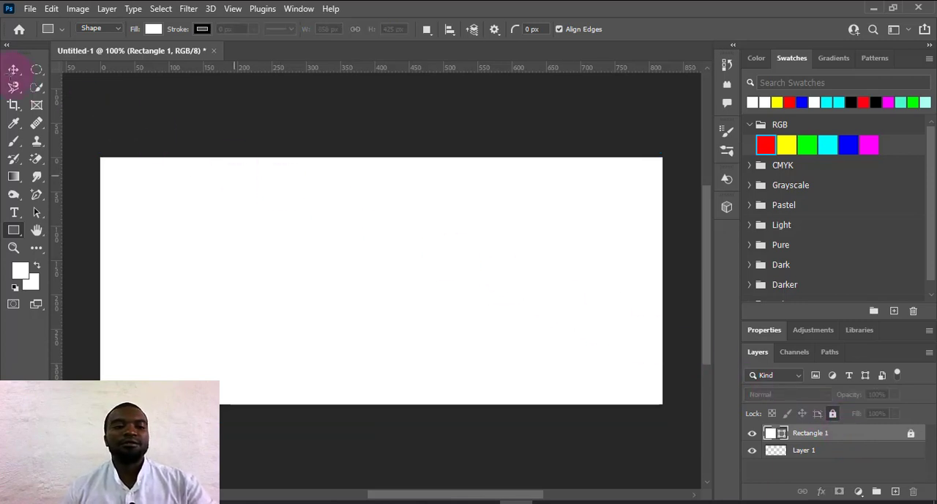
click(13, 70)
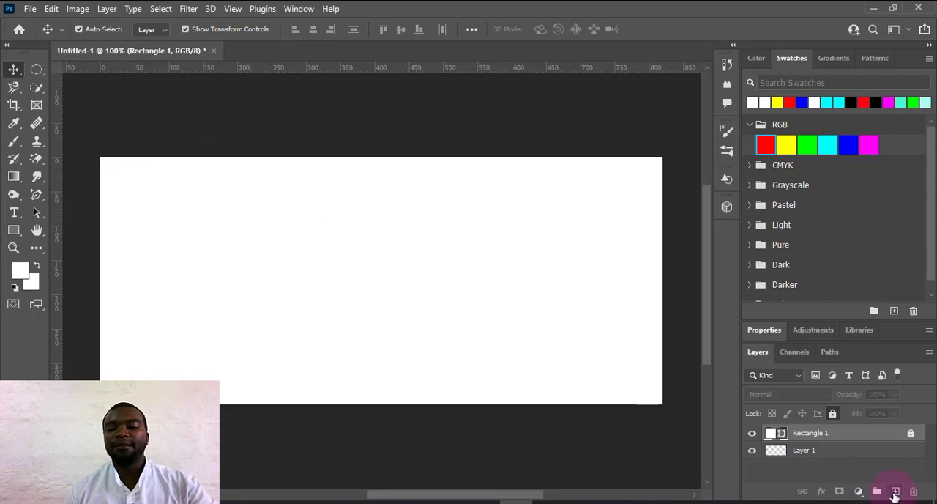
Add a new layer and draw a magenta rectangle about 471 × 240 px over the canvas's upper-right area, extending past its edges.
click(894, 493)
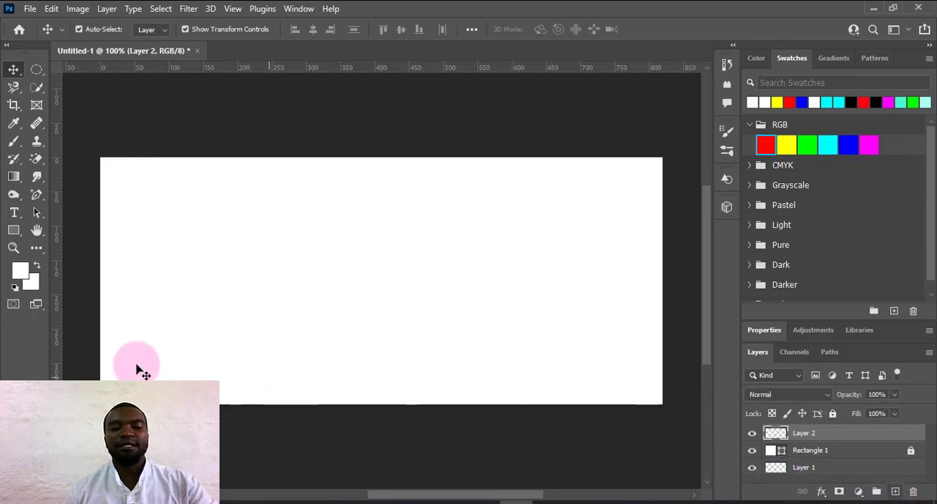
click(14, 231)
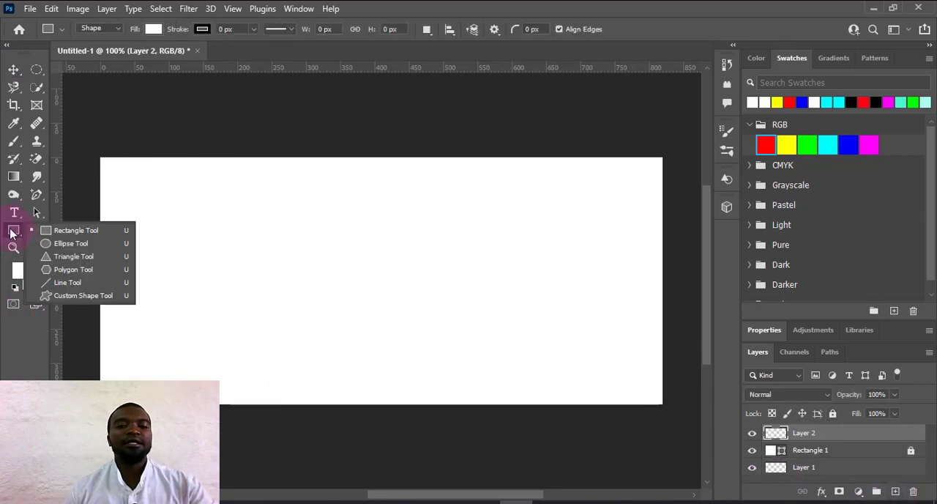
click(64, 232)
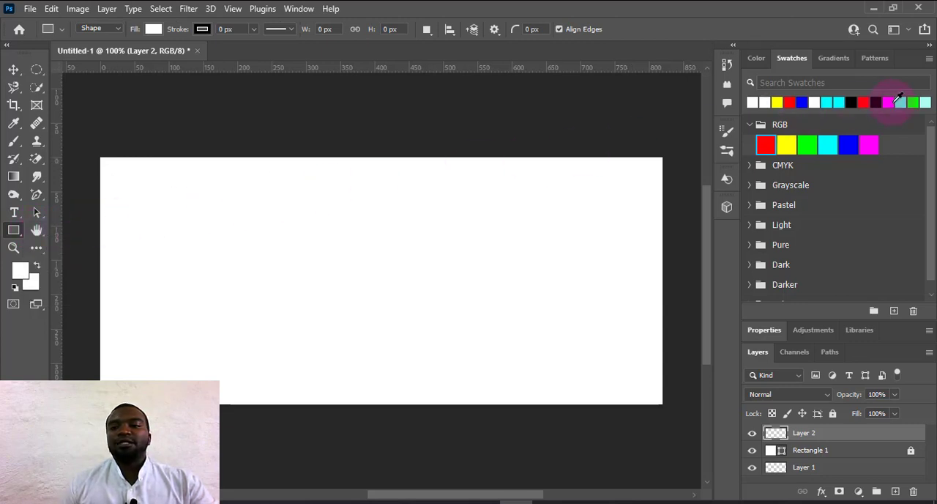
click(895, 101)
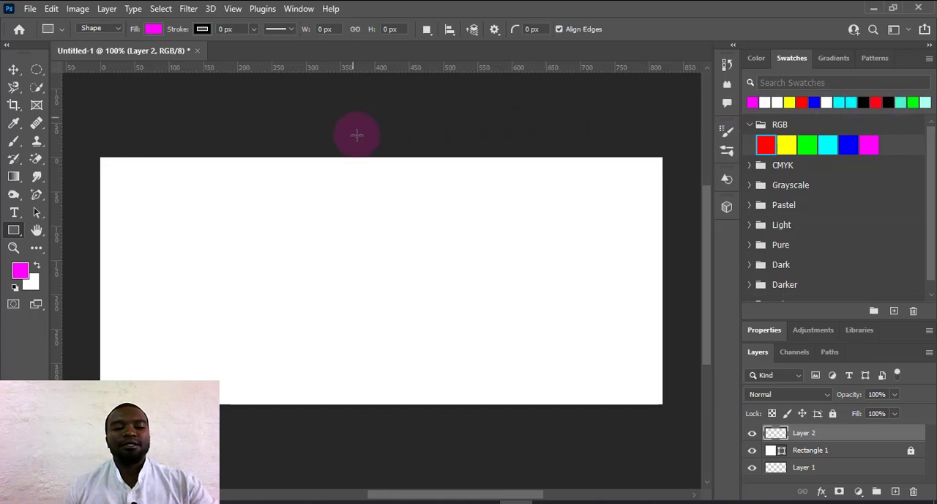
drag(350, 113, 673, 277)
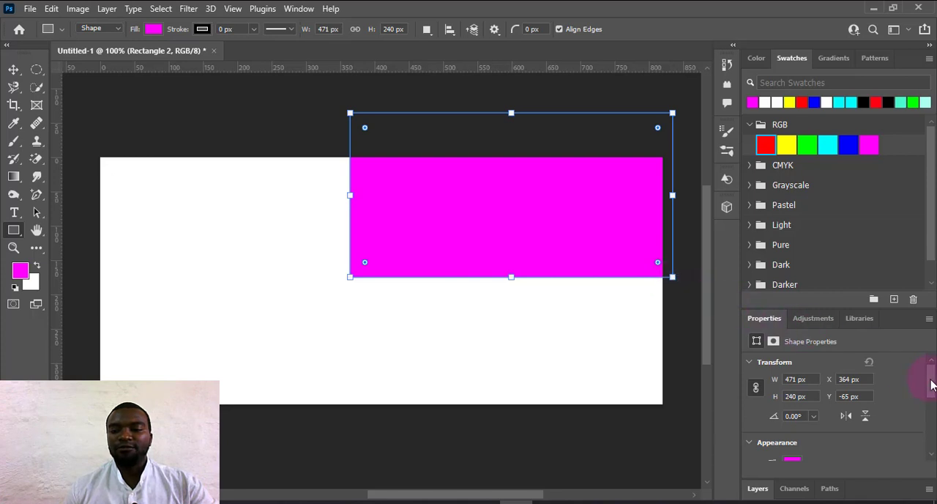
Round all four corners of the magenta rectangle to a radius of 88 px.
drag(932, 386, 935, 424)
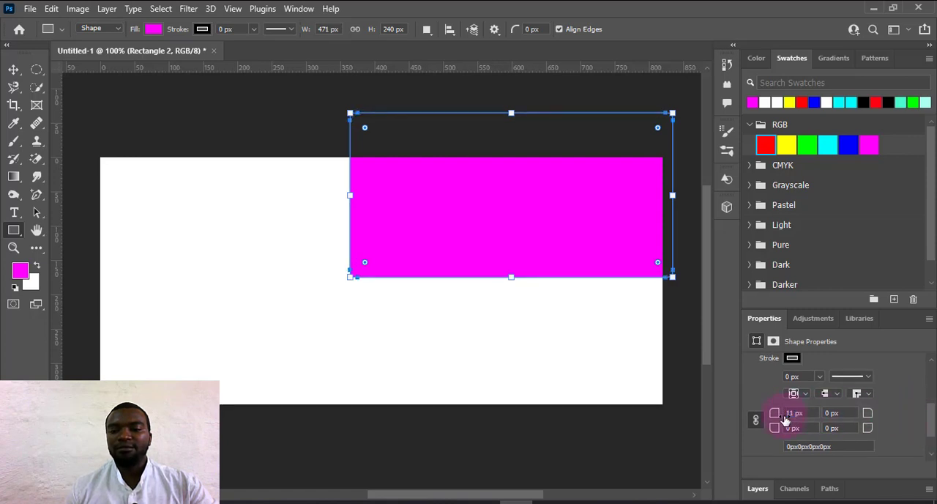
click(776, 417)
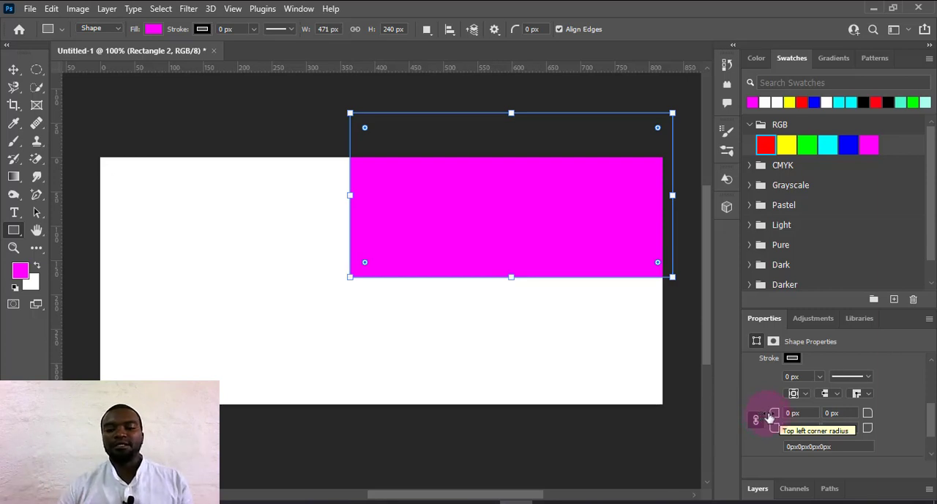
click(776, 417)
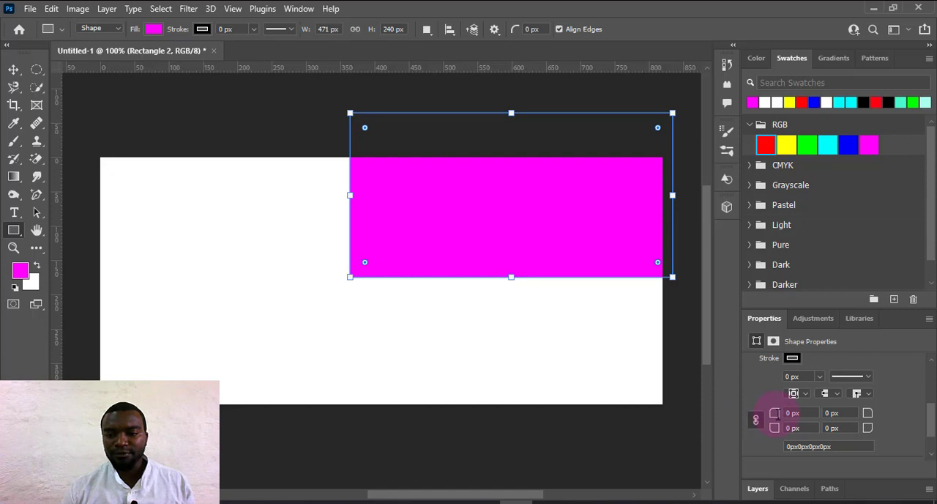
drag(776, 417, 833, 420)
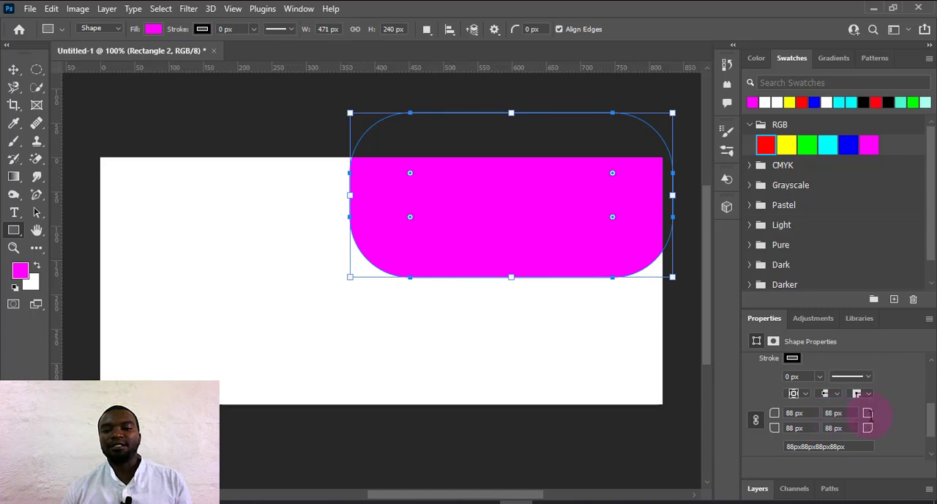
drag(935, 419, 930, 435)
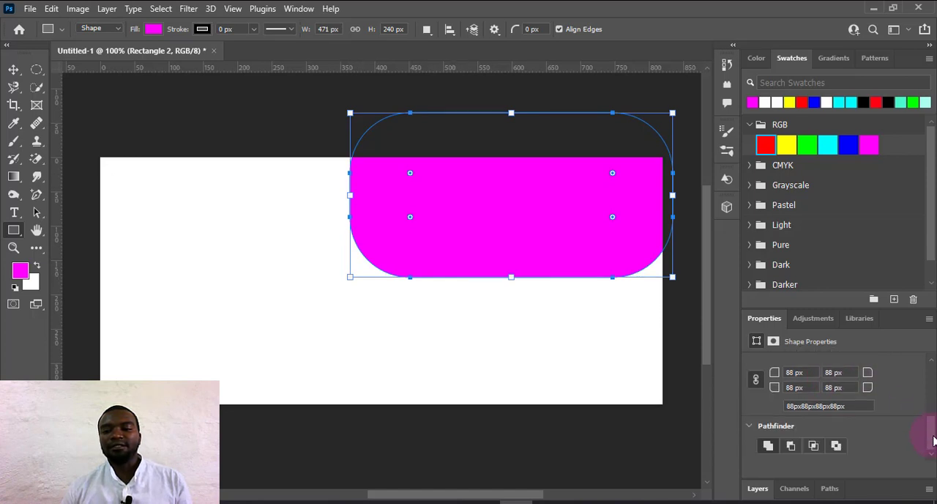
Move the rounded magenta rectangle slightly down and to the right on the canvas.
click(758, 491)
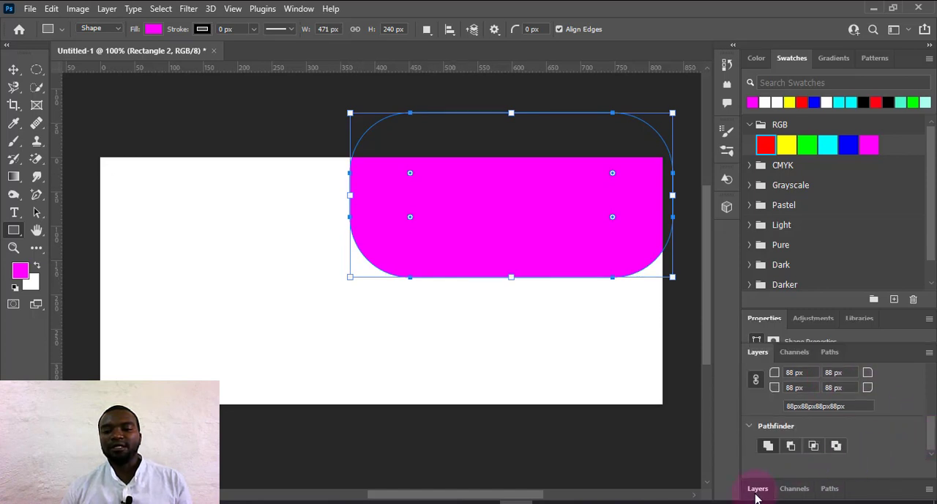
click(13, 71)
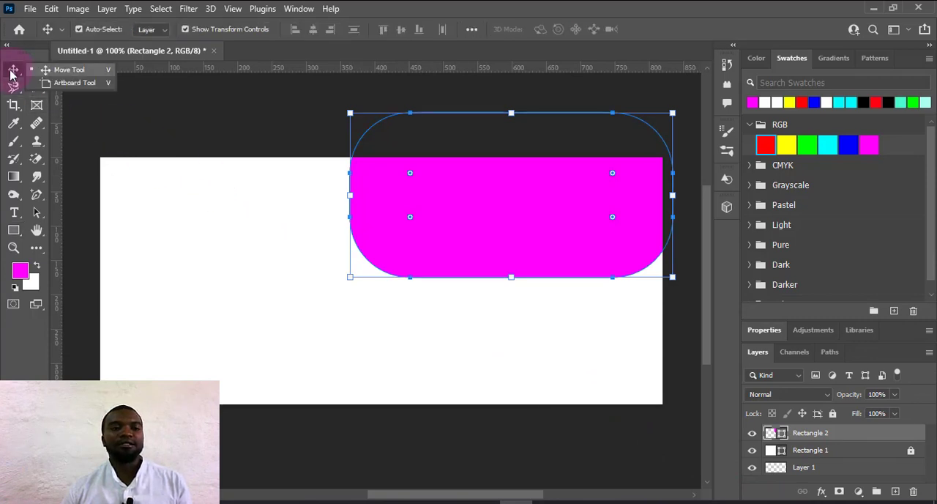
drag(447, 218, 444, 257)
click(440, 309)
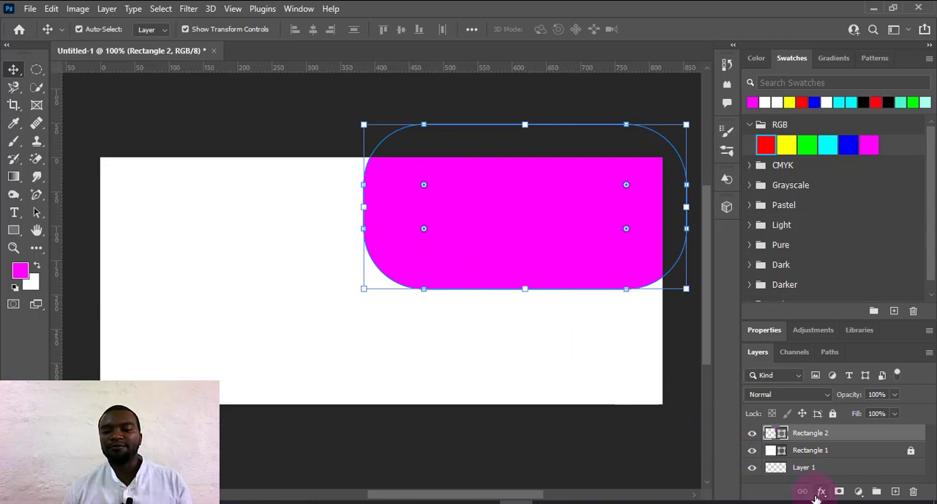
Add a Gradient Overlay effect to the rounded magenta rectangle's layer.
click(816, 496)
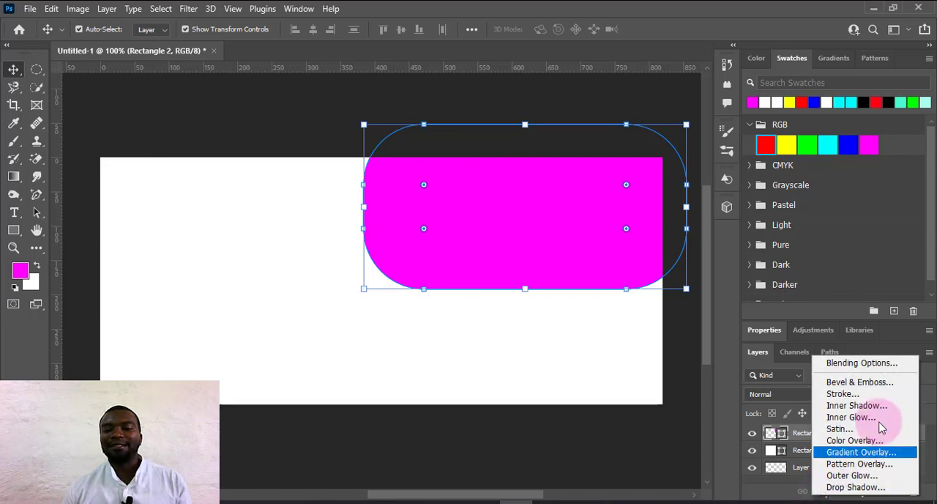
click(852, 453)
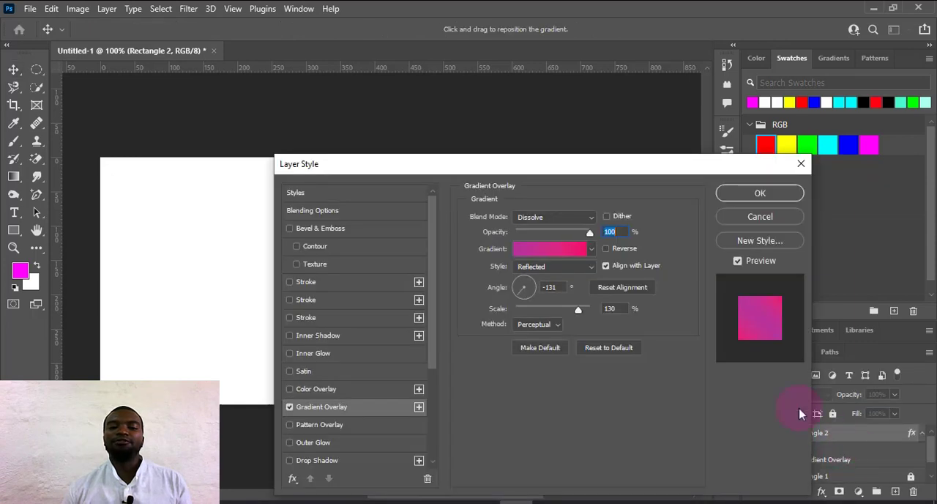
drag(486, 167, 802, 129)
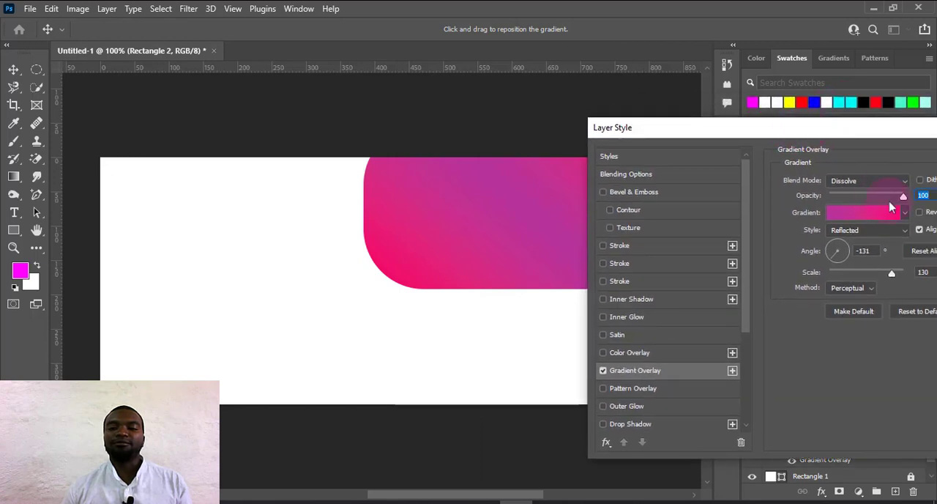
Use the purple-to-pink preset from the Reds group for the overlay's gradient and apply the layer style.
click(905, 213)
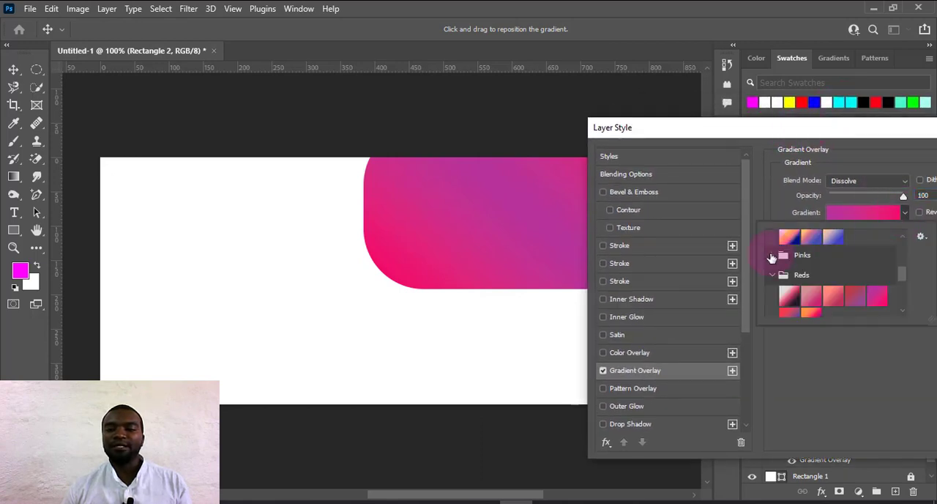
scroll(771, 258, up, 2)
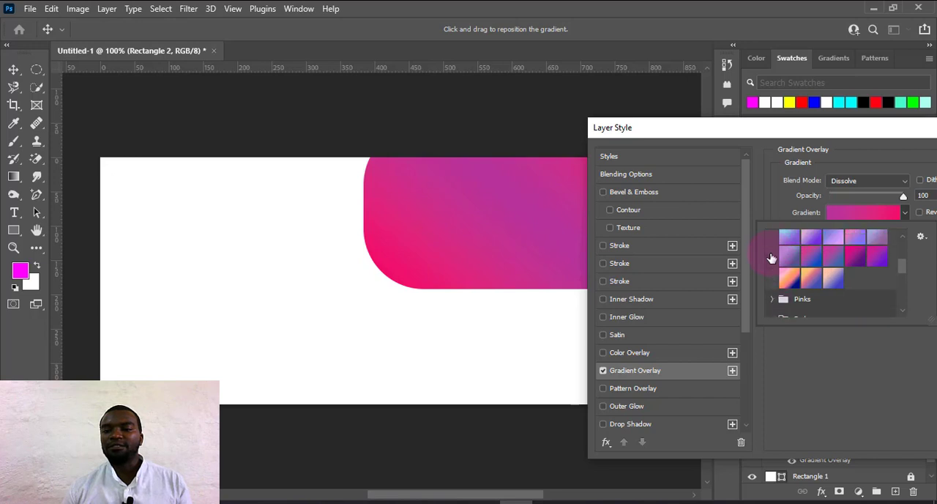
scroll(771, 257, down, 3)
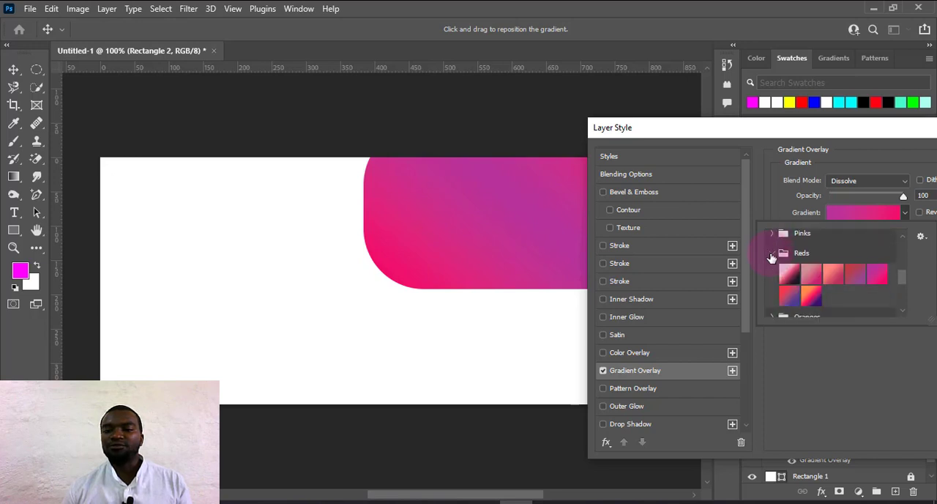
click(770, 253)
click(770, 253)
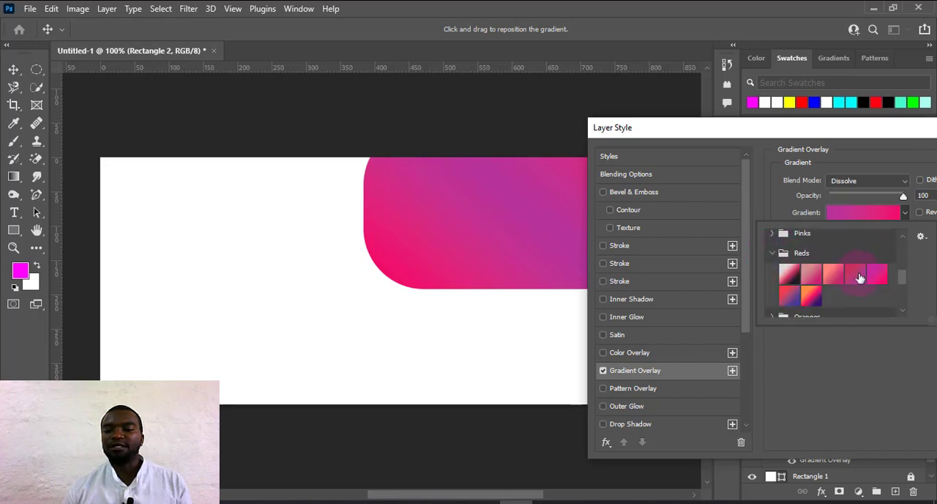
click(816, 298)
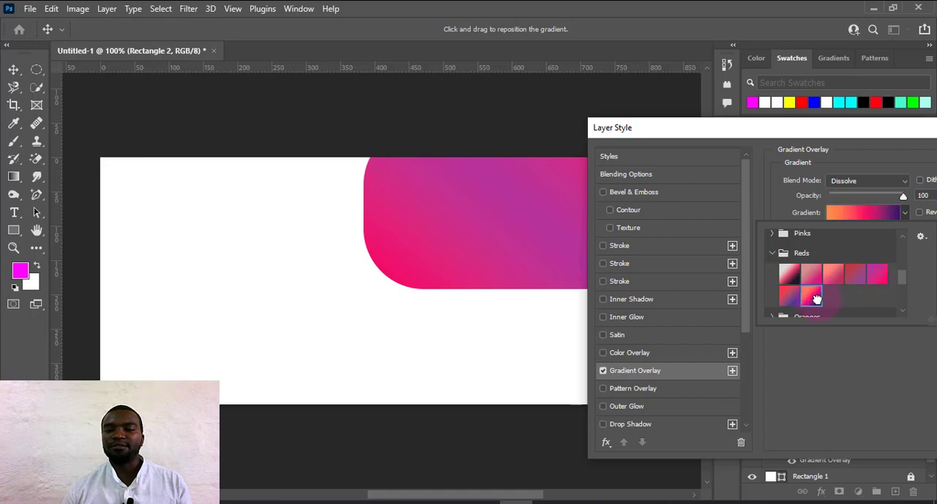
click(854, 276)
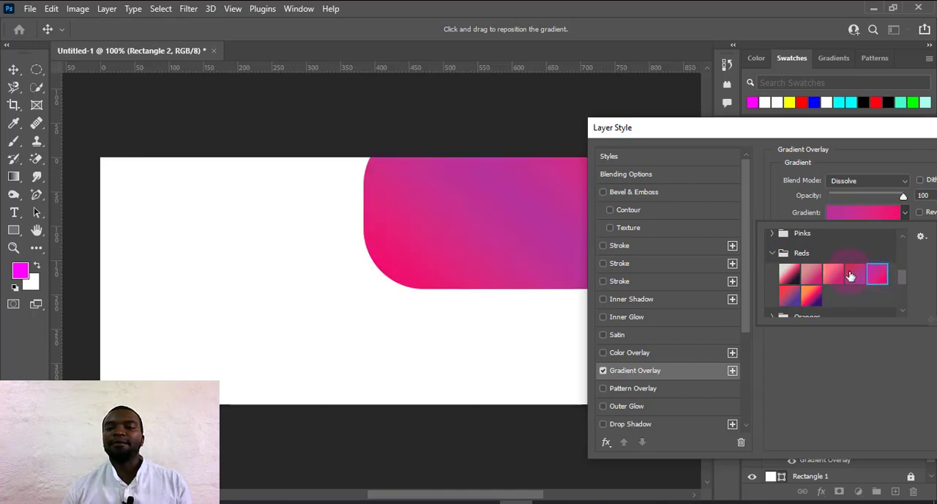
click(771, 253)
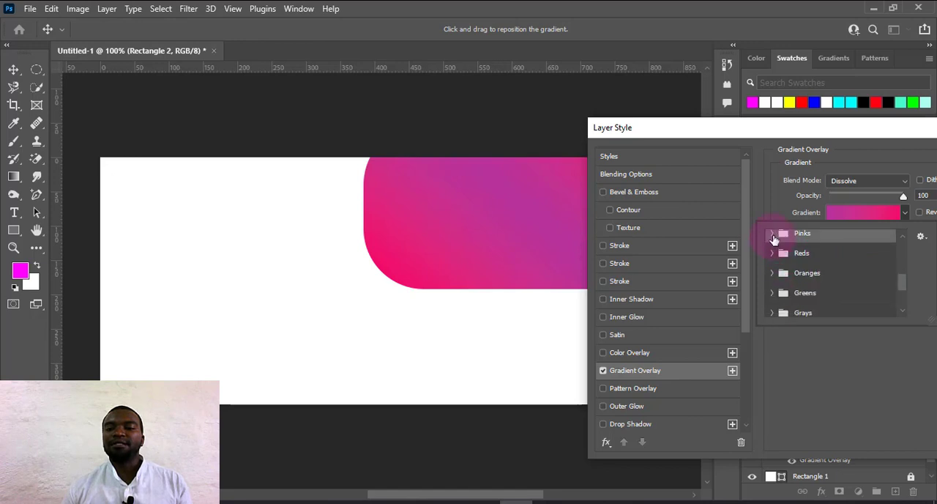
click(781, 129)
drag(735, 134, 571, 137)
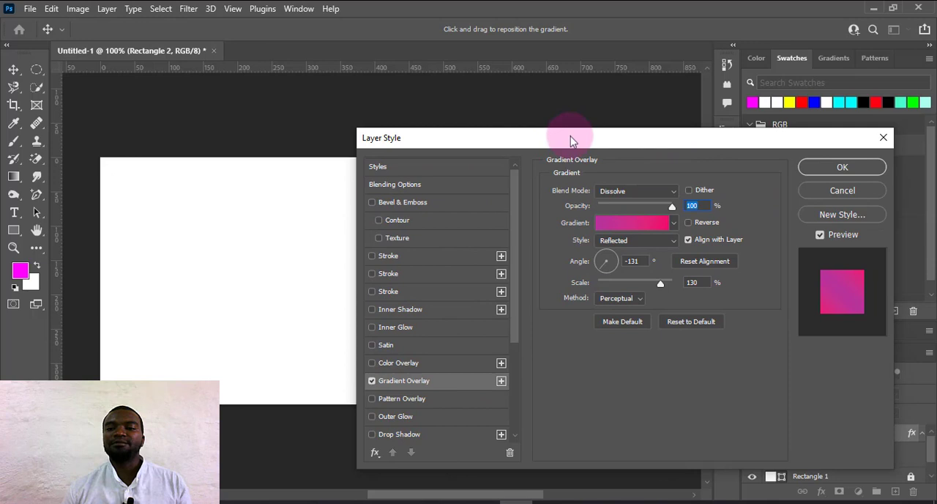
click(821, 170)
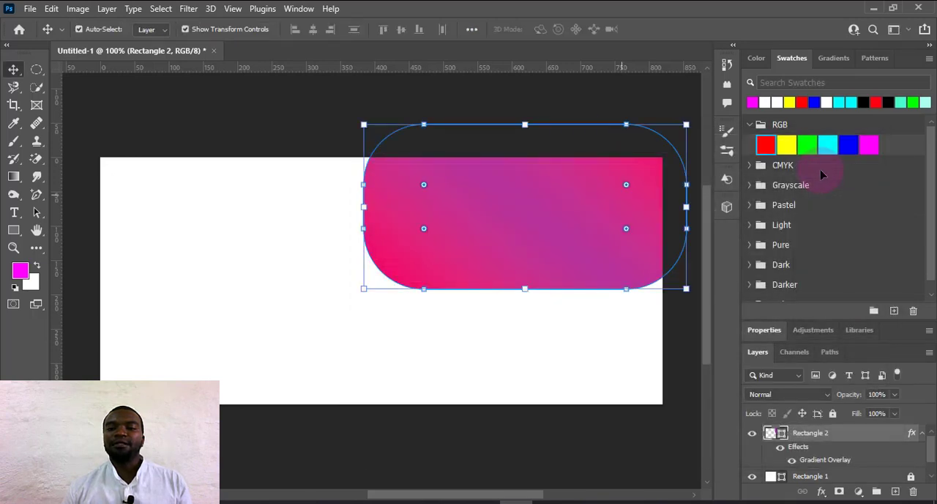
Rotate the rounded gradient rectangle by about -22° and commit the transformation.
click(559, 226)
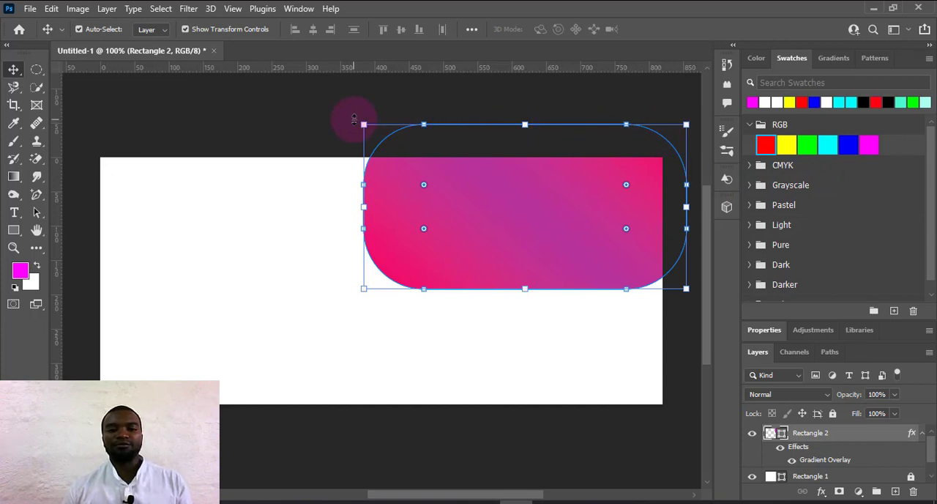
drag(354, 119, 347, 190)
click(477, 132)
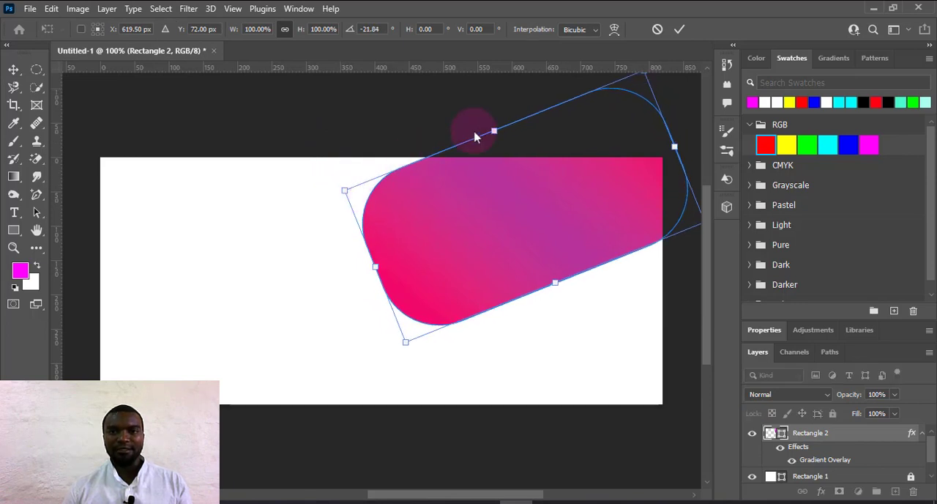
click(678, 30)
Reposition the tilted gradient rectangle in the canvas's upper-right area so it extends past the top and right edges.
drag(540, 234, 557, 209)
click(471, 341)
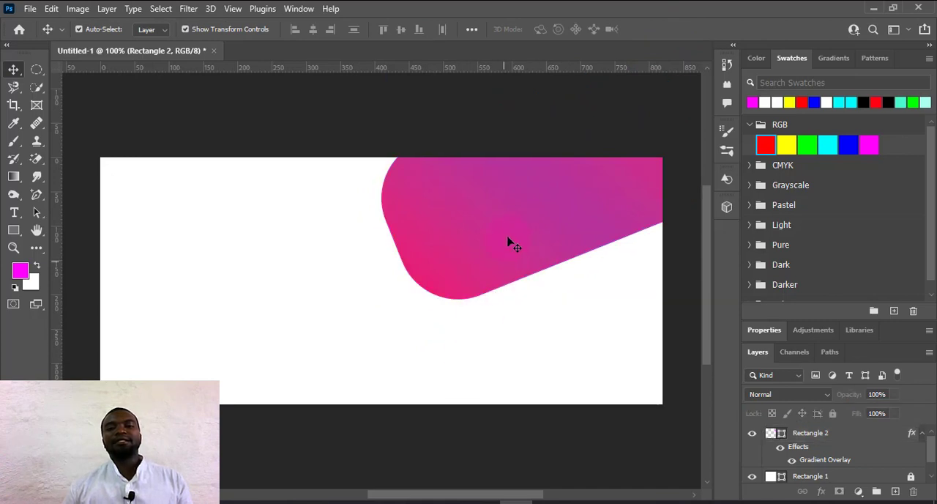
drag(511, 236, 487, 242)
click(535, 357)
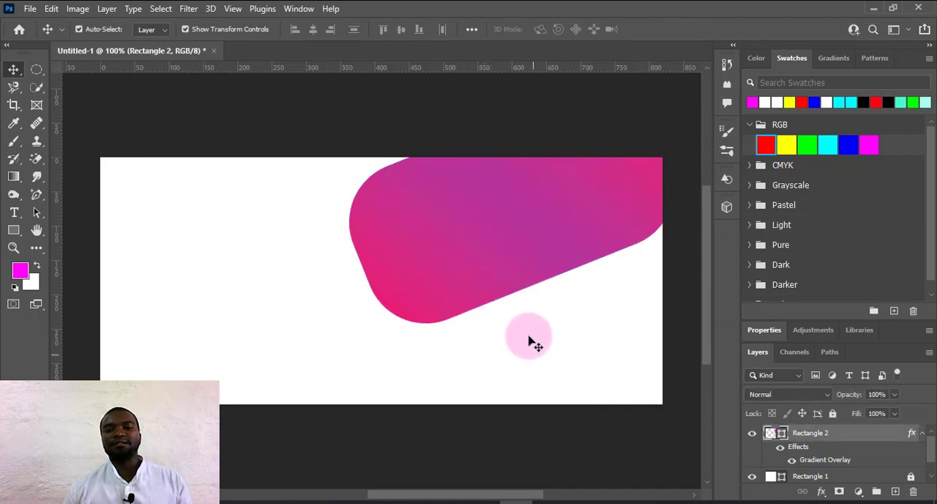
Duplicate the tilted shape to the canvas's lower-left area, extending below the edge, and scale the copy to about 91%.
click(509, 255)
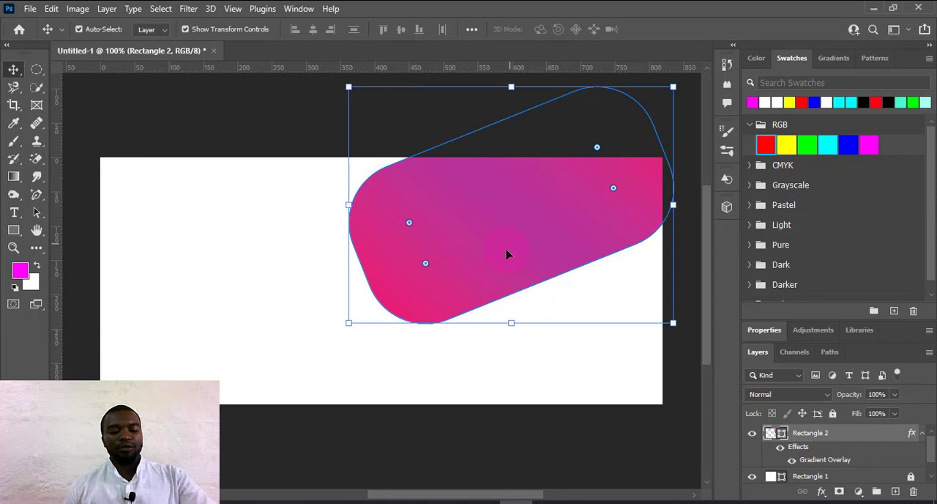
drag(511, 248, 277, 474)
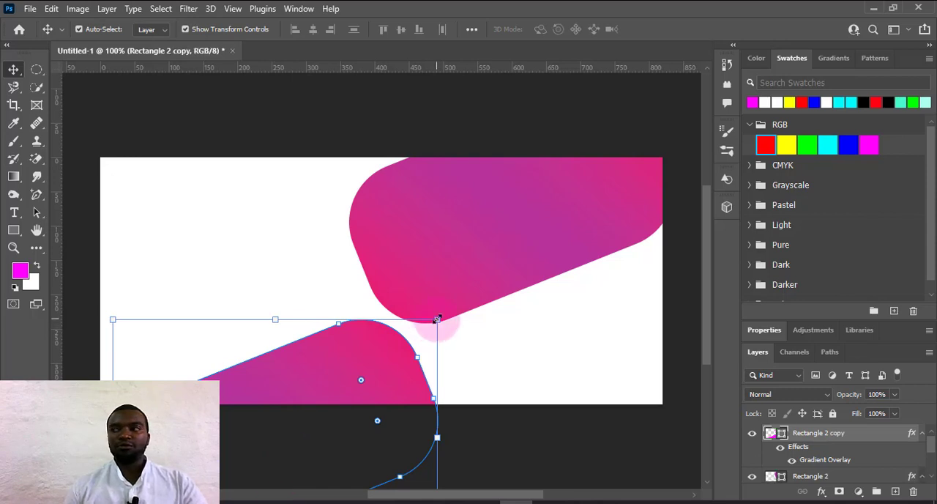
key(ctrl+t)
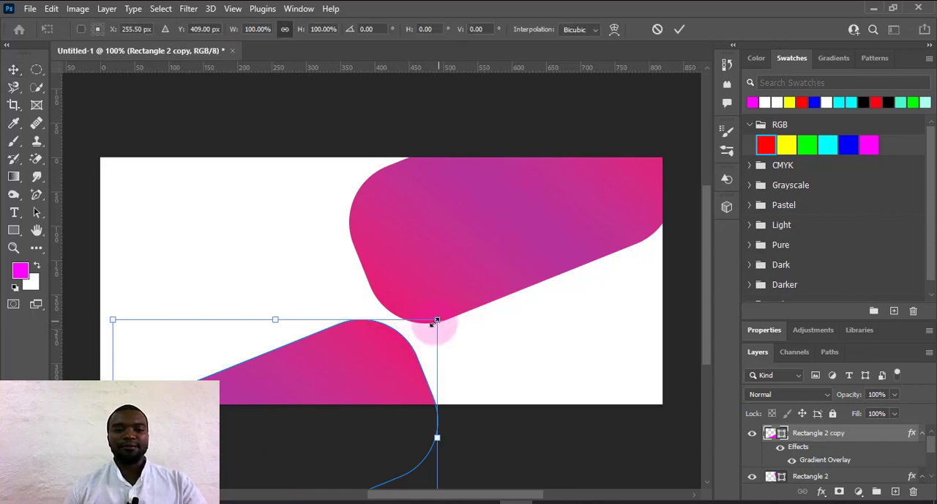
drag(435, 322, 405, 338)
drag(356, 375, 357, 363)
click(680, 31)
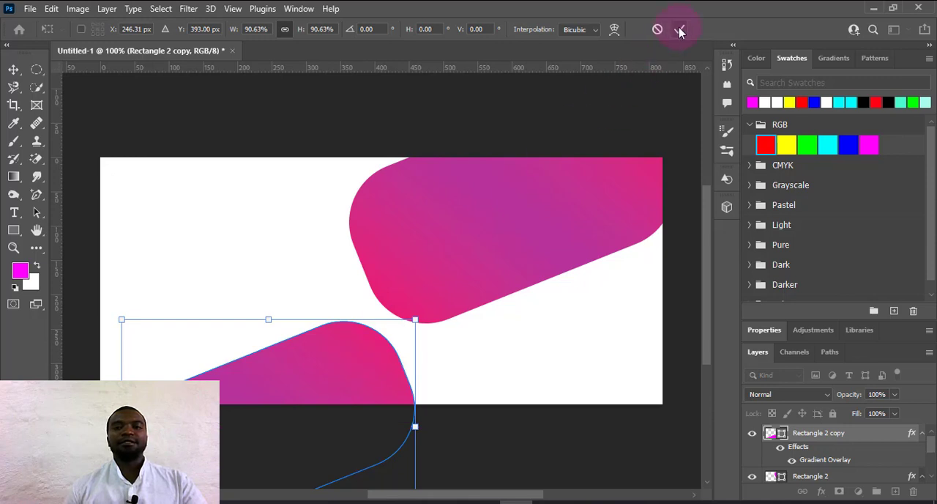
click(605, 125)
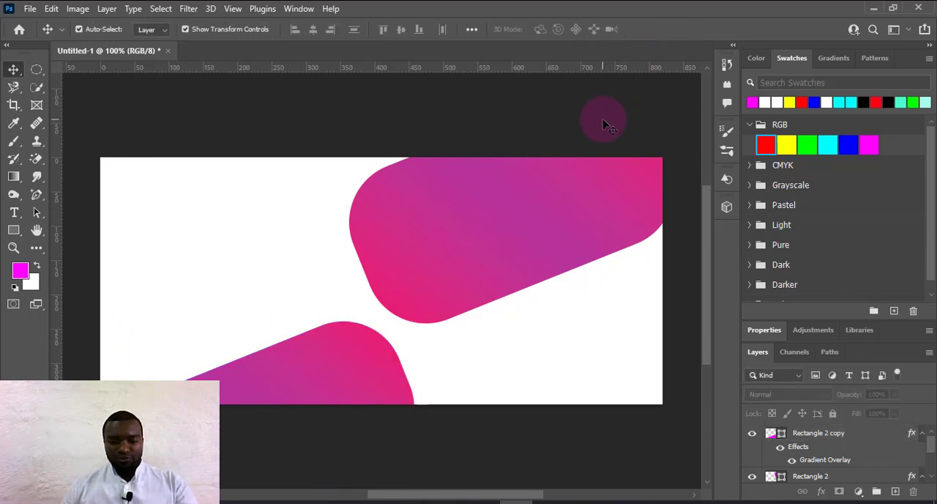
Open the image EDITED ME from the MARCH VIDEO EDITORS 2022 folder.
click(29, 8)
click(407, 130)
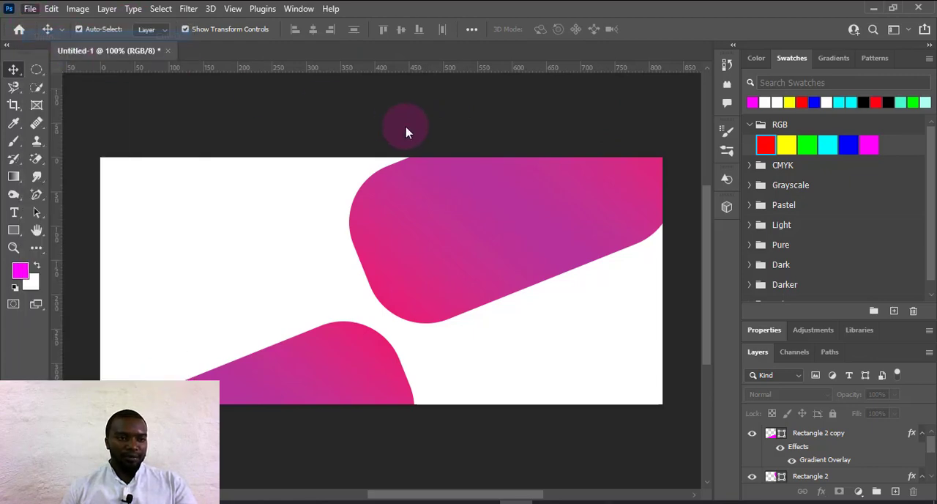
key(ctrl+o)
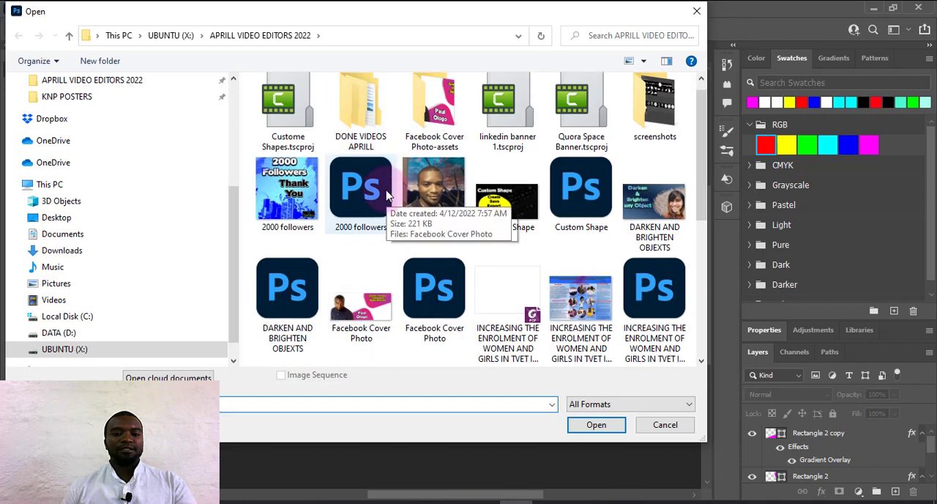
scroll(117, 185, up, 5)
click(94, 173)
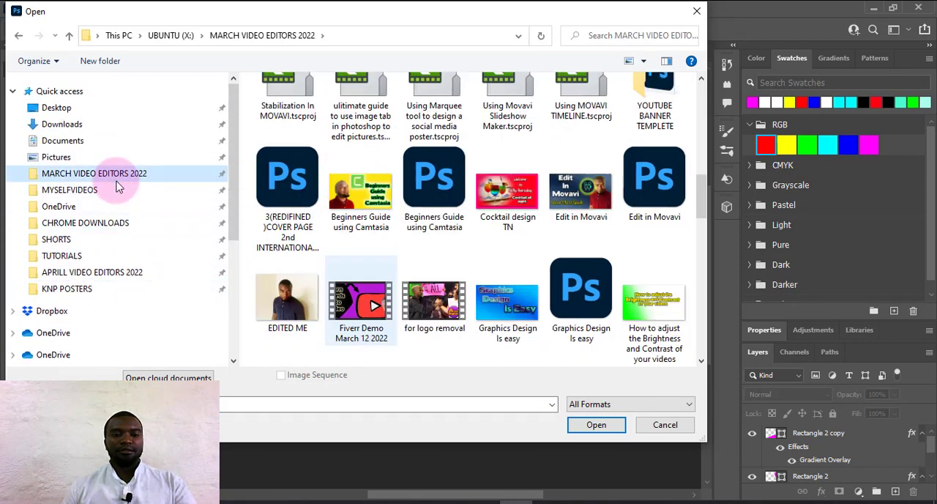
click(288, 300)
click(596, 425)
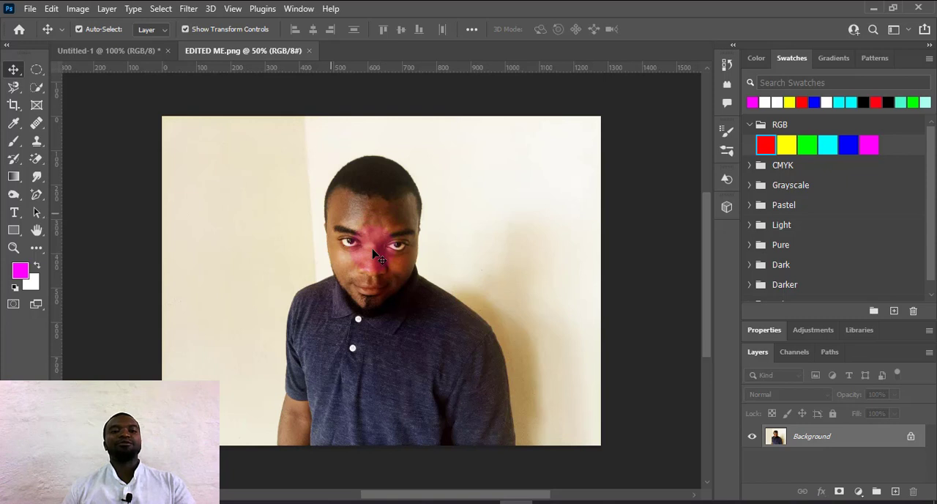
Select the photo's subject and output it through Select and Mask, with decontaminated colors, to a new layer with a layer mask.
click(162, 9)
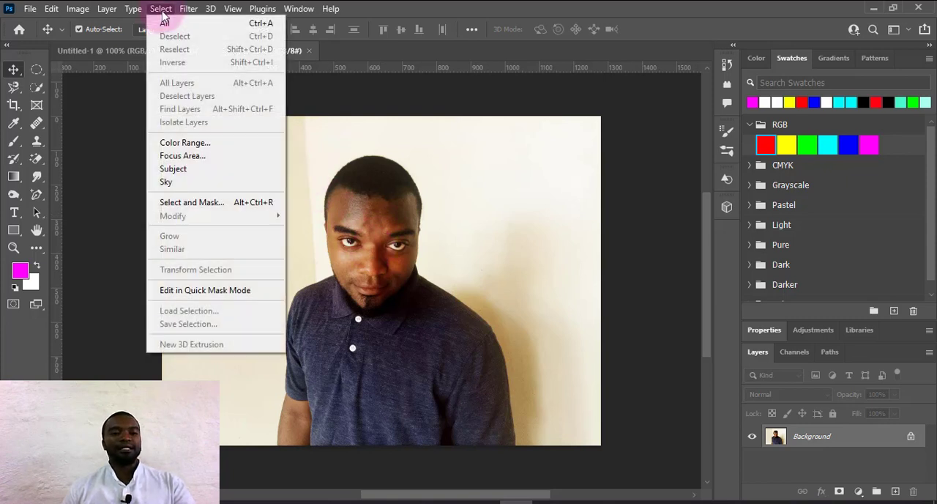
click(203, 174)
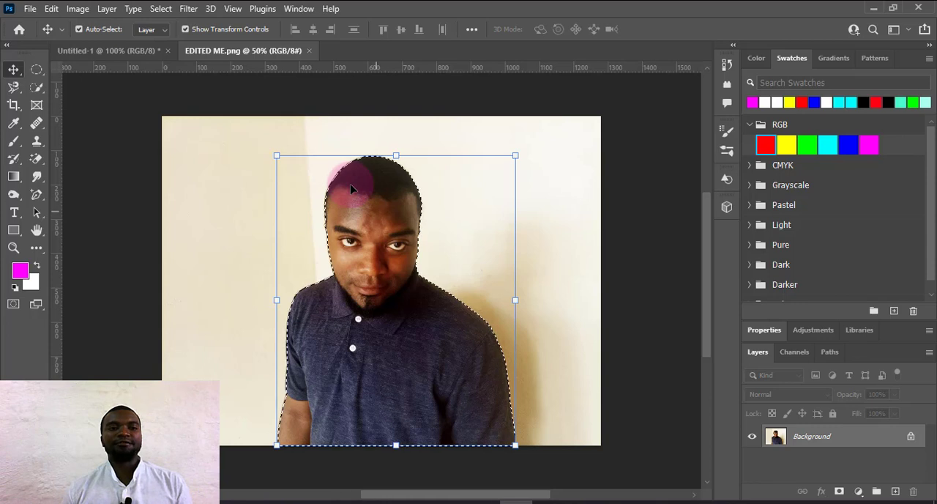
click(166, 10)
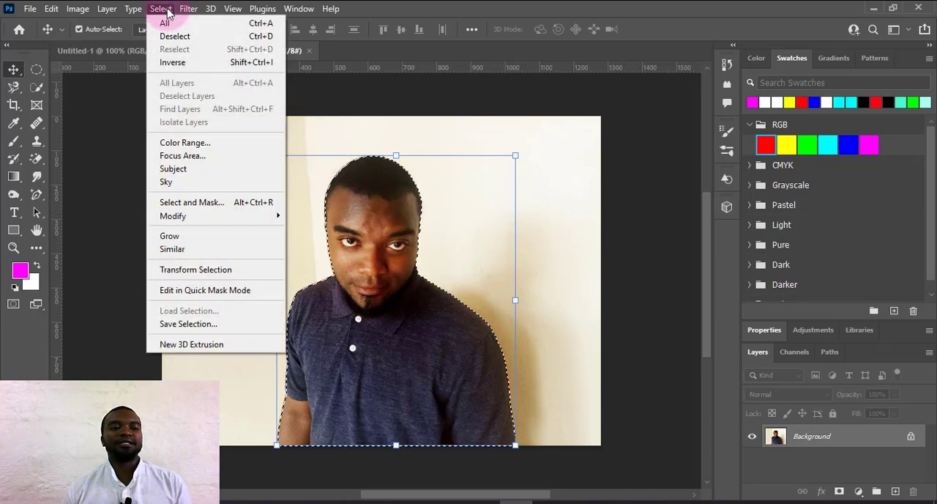
click(446, 253)
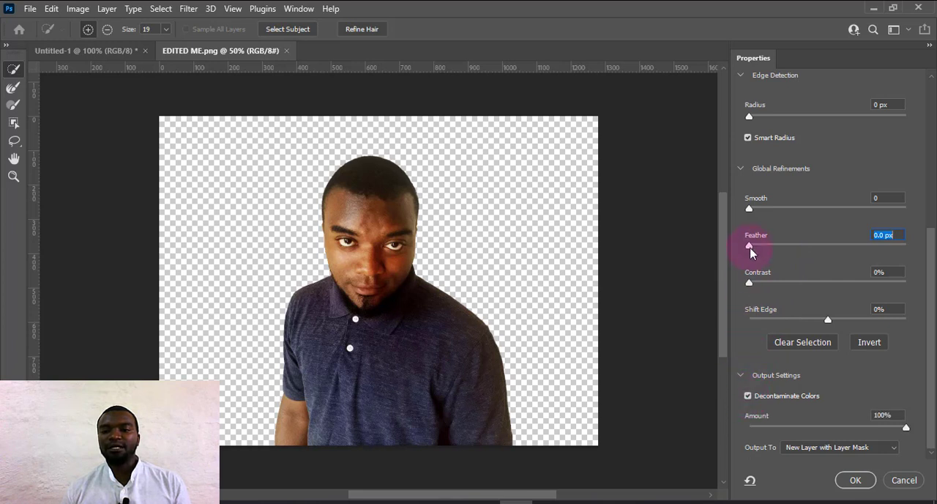
drag(755, 252, 756, 253)
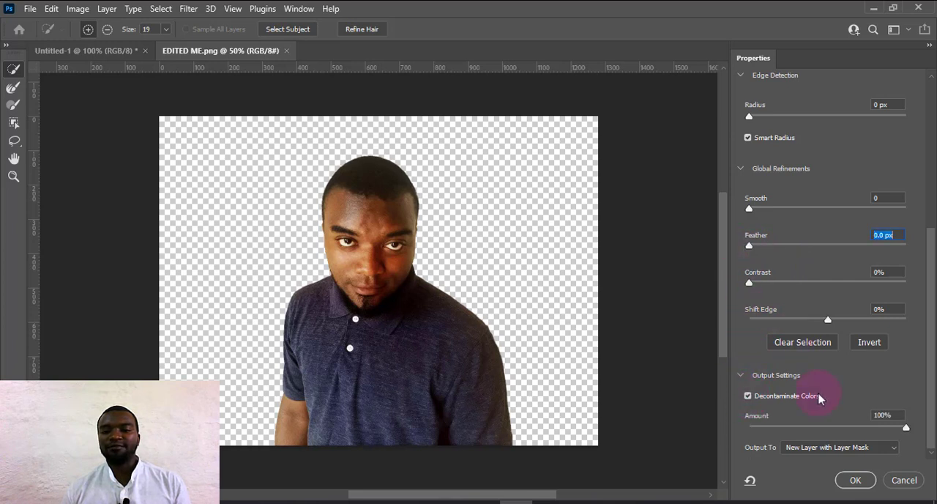
click(856, 480)
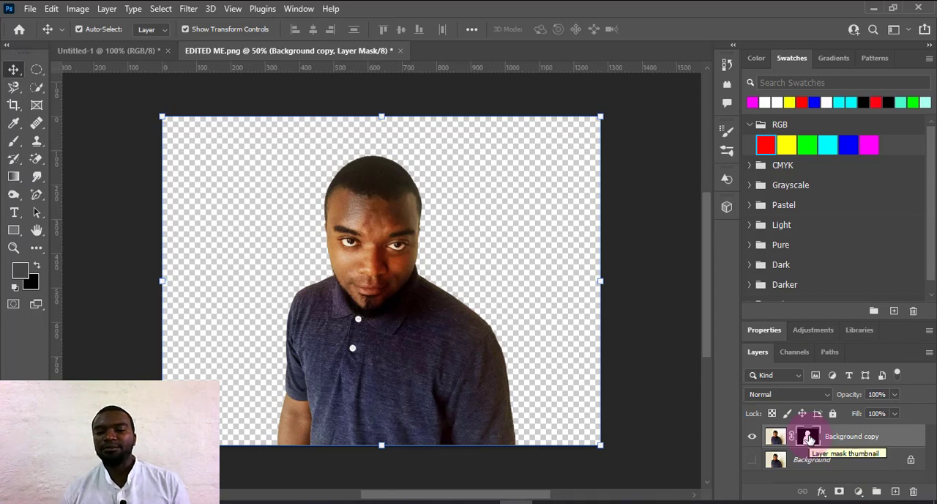
Apply the cut-out portrait's layer mask permanently and copy the cut-out layer into the banner document Untitled-1.
right_click(809, 438)
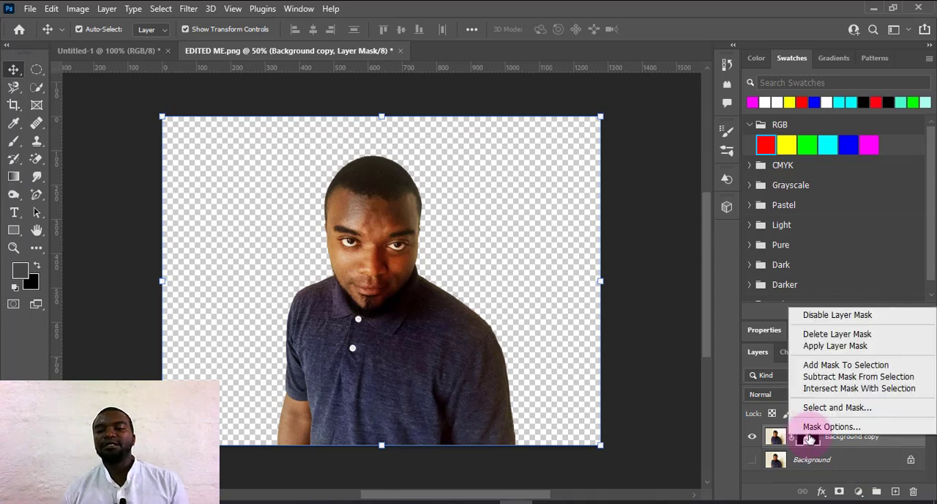
click(822, 347)
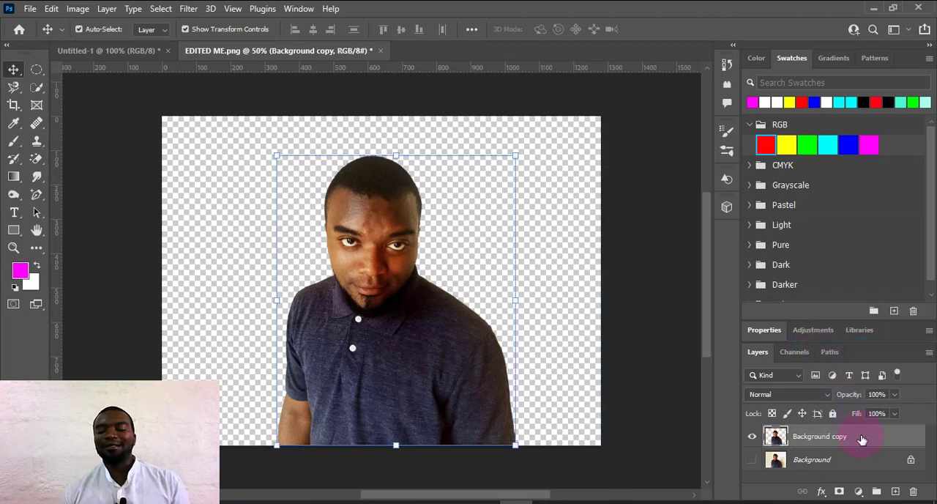
drag(862, 439, 228, 240)
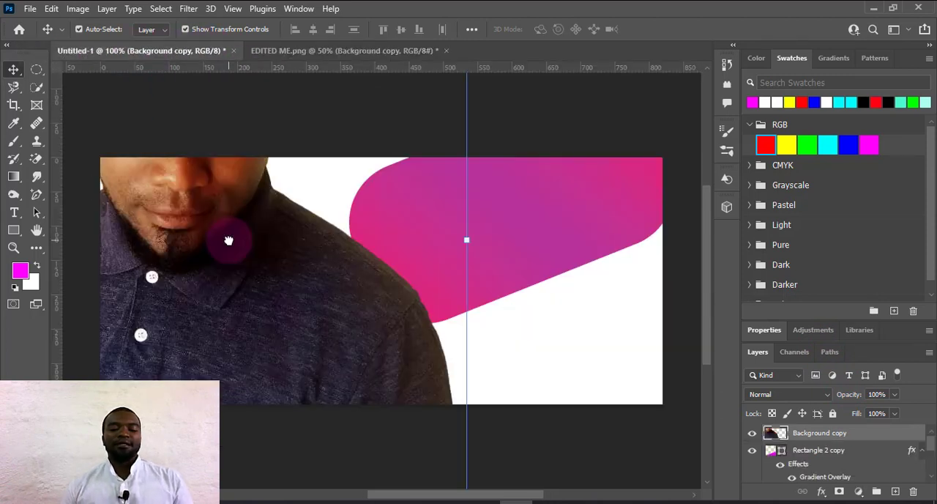
Scale the cut-out portrait down to about 42% and place it in the banner's lower-left corner.
key(ctrl+minus)
key(ctrl+minus)
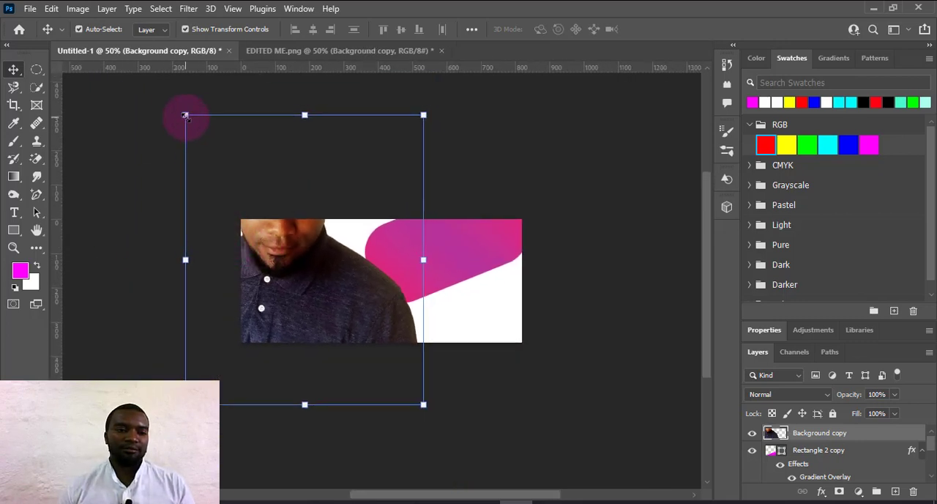
drag(185, 115, 292, 246)
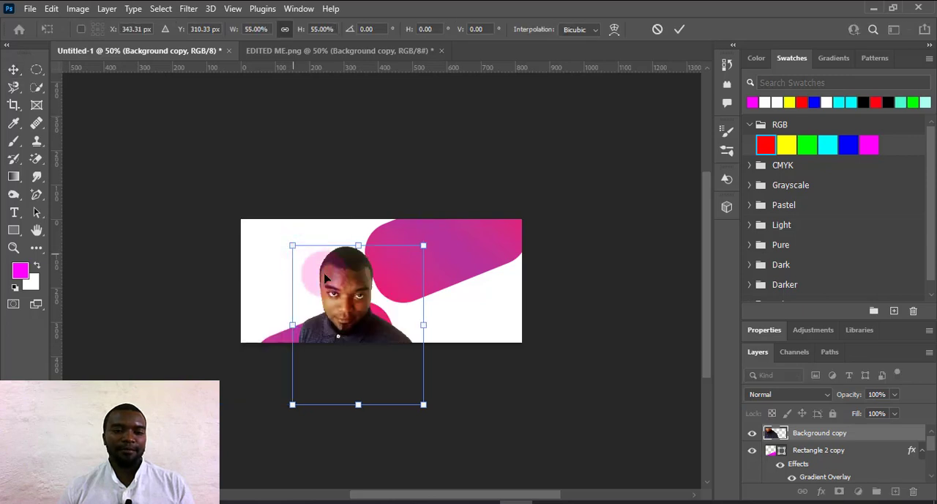
drag(355, 300, 356, 277)
drag(290, 219, 297, 227)
drag(358, 309, 310, 307)
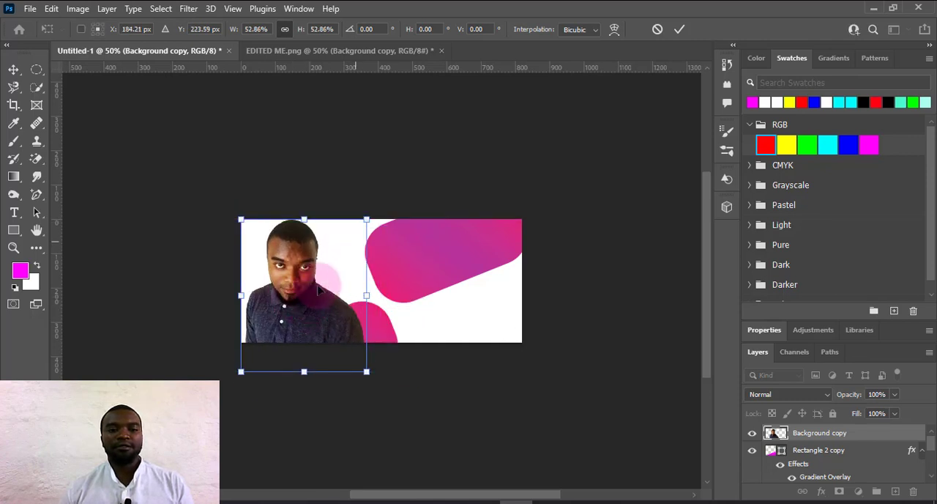
drag(366, 218, 341, 251)
click(679, 28)
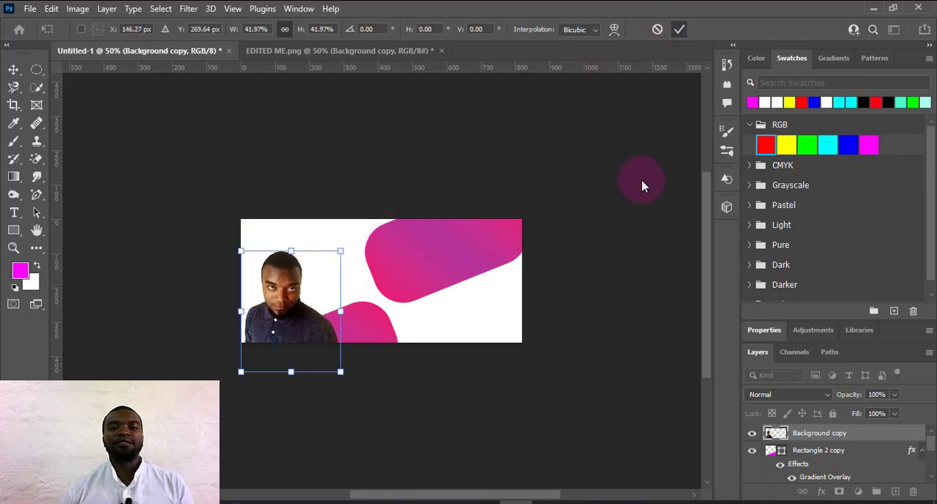
Nudge the portrait slightly right and up, away from the banner's left edge.
key(ctrl+plus)
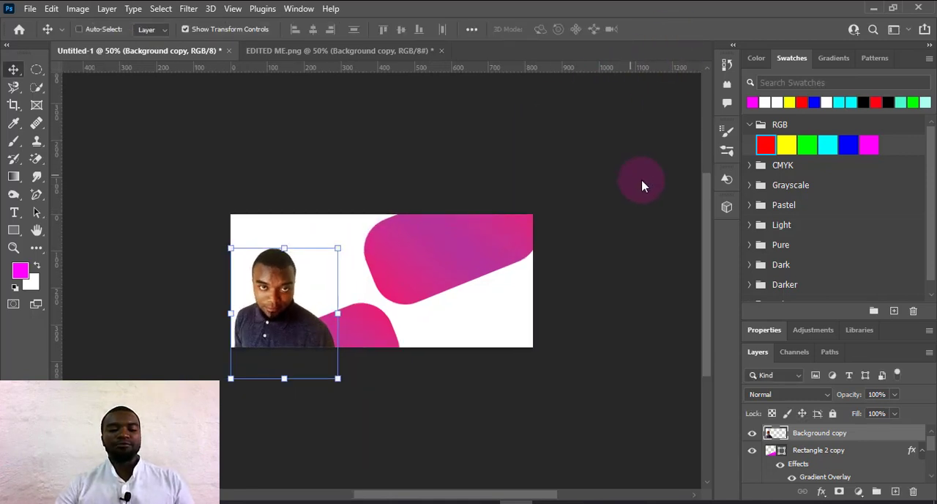
key(ctrl+plus)
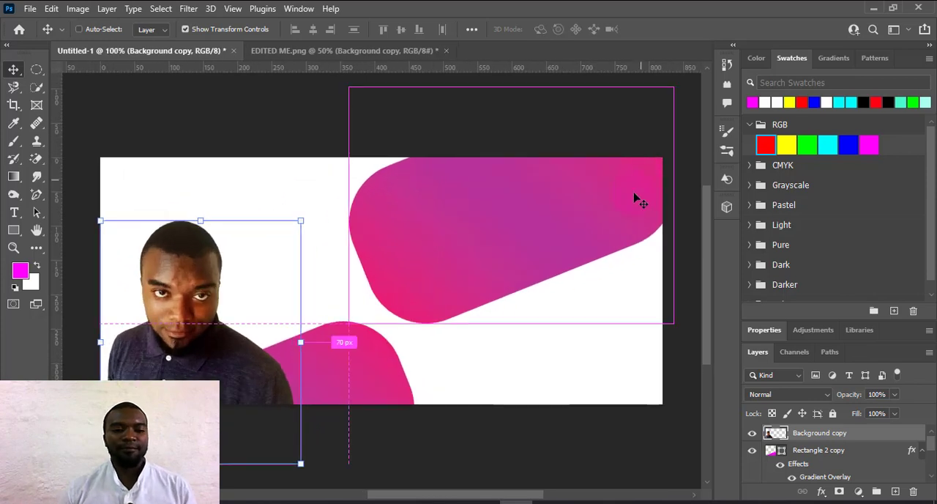
click(548, 345)
drag(189, 308, 196, 305)
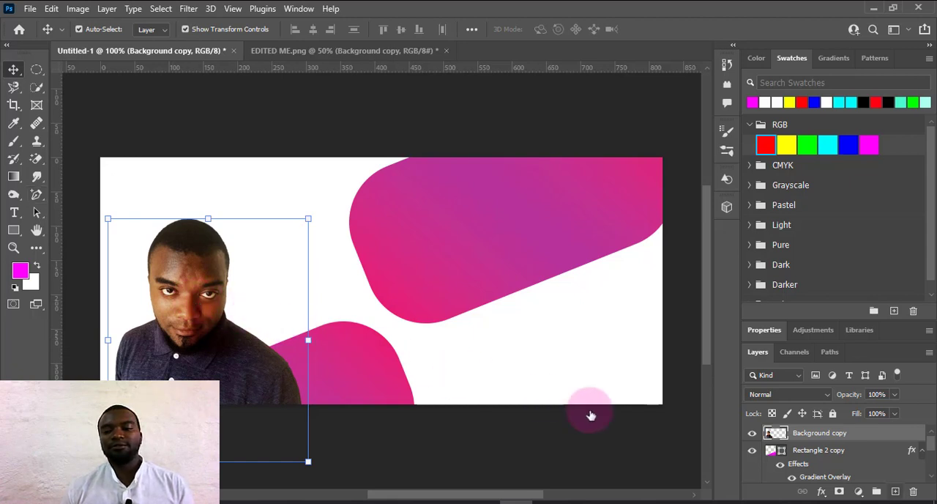
Add a new layer and create a horizontal text box above the portrait, reaching to the upper gradient shape.
click(895, 492)
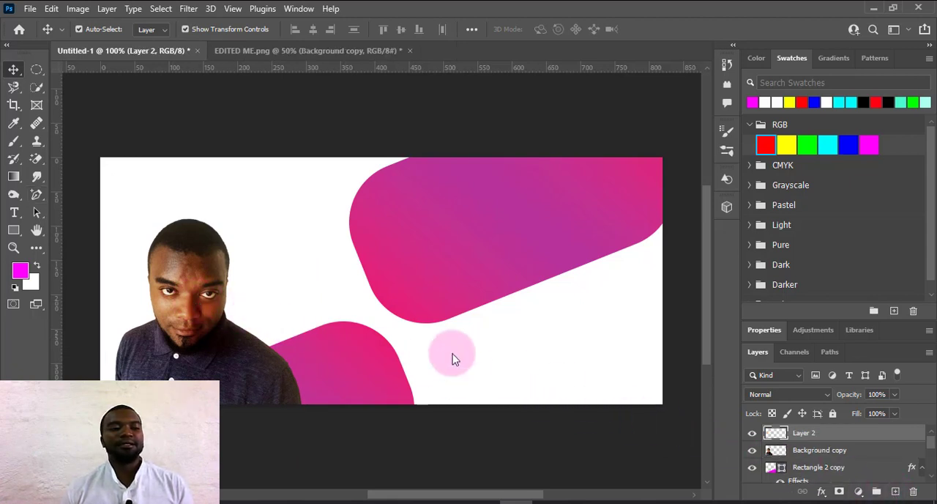
click(13, 213)
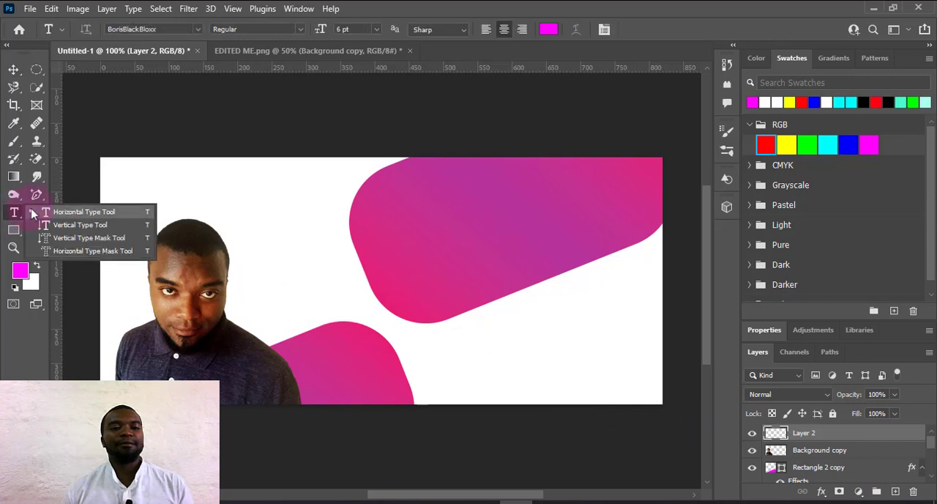
drag(198, 176, 375, 238)
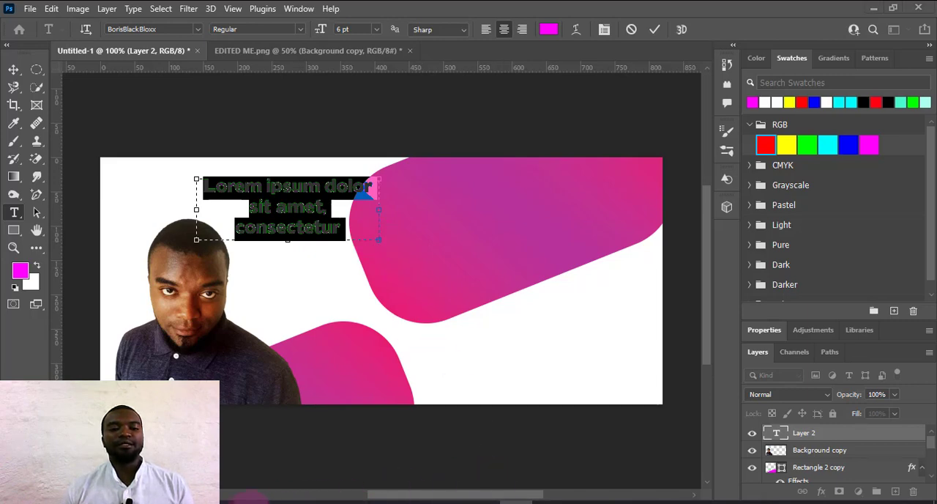
Copy the person's full name from the Notepad notes and paste it over the placeholder text in the banner.
click(248, 501)
drag(236, 138, 182, 140)
right_click(186, 140)
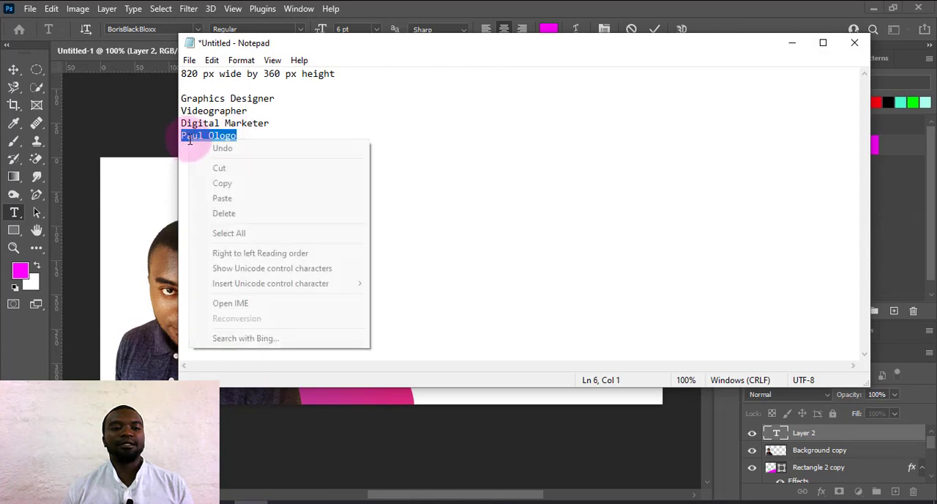
click(224, 184)
click(791, 44)
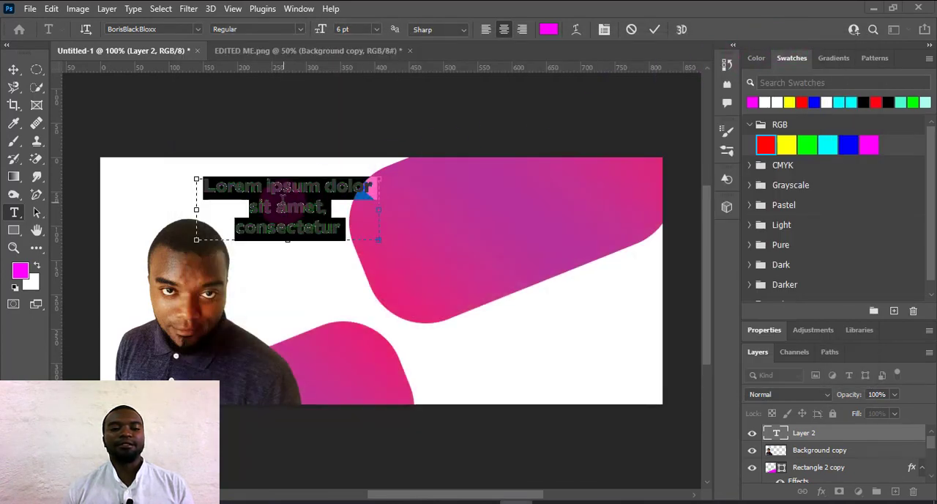
right_click(285, 205)
click(312, 256)
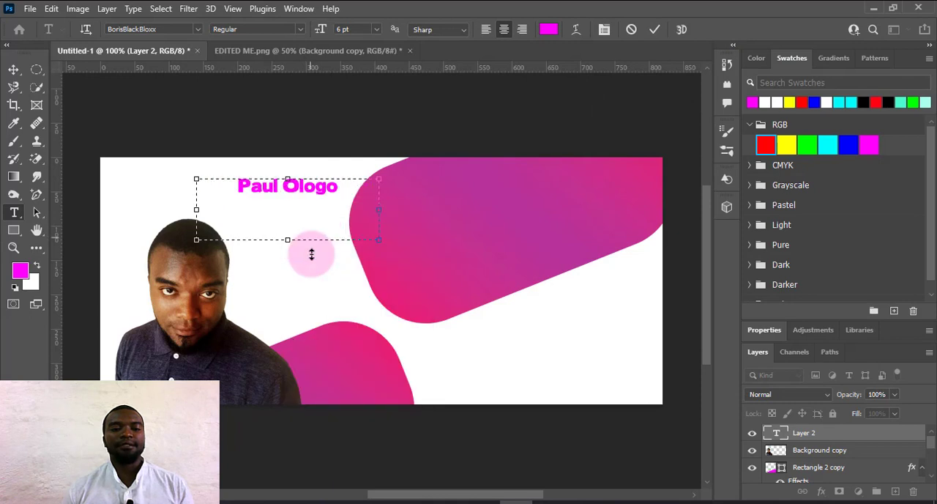
Shrink the name's text box in height and width to fit its single line and commit the text.
drag(289, 240, 288, 205)
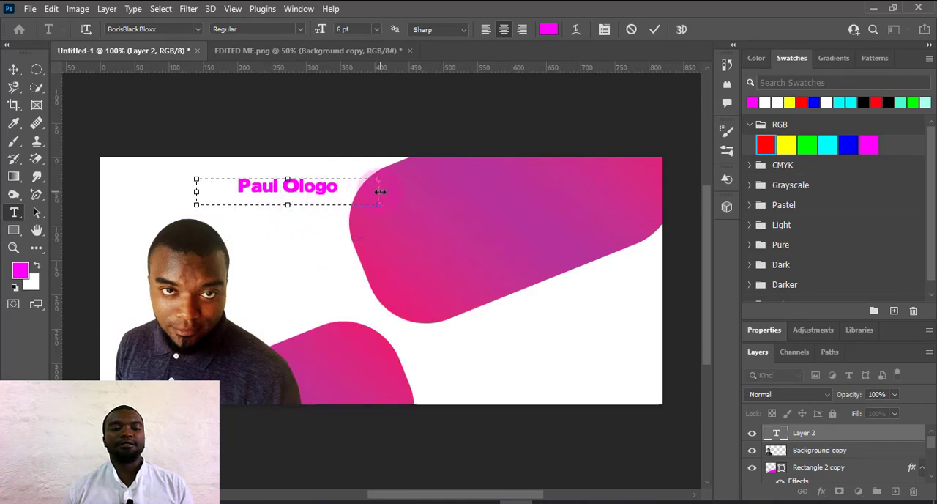
drag(378, 191, 317, 191)
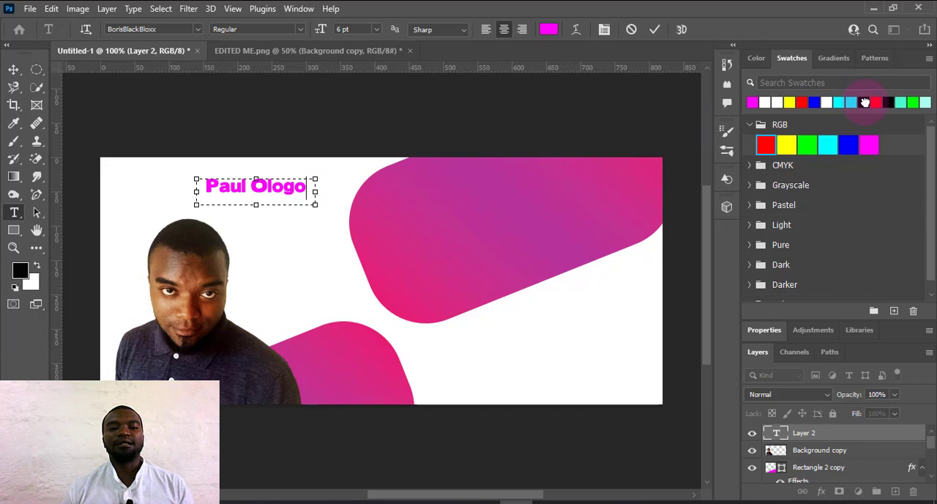
click(865, 102)
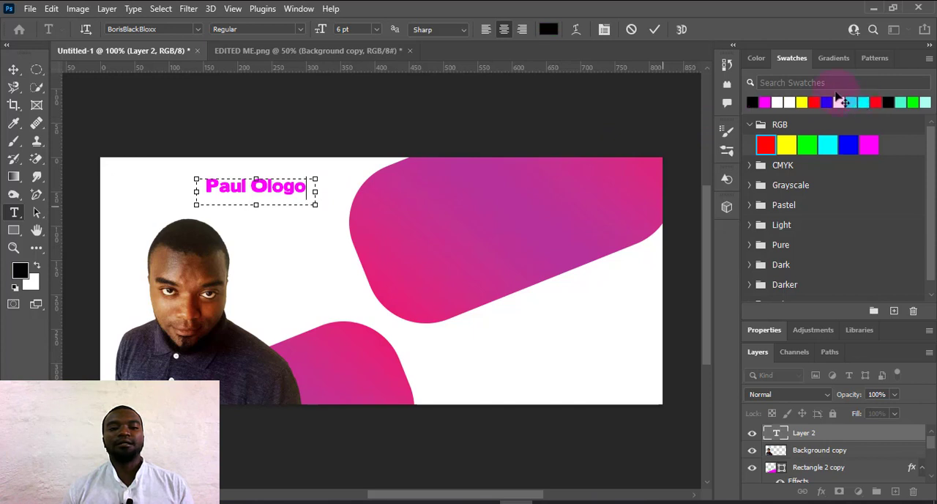
click(656, 31)
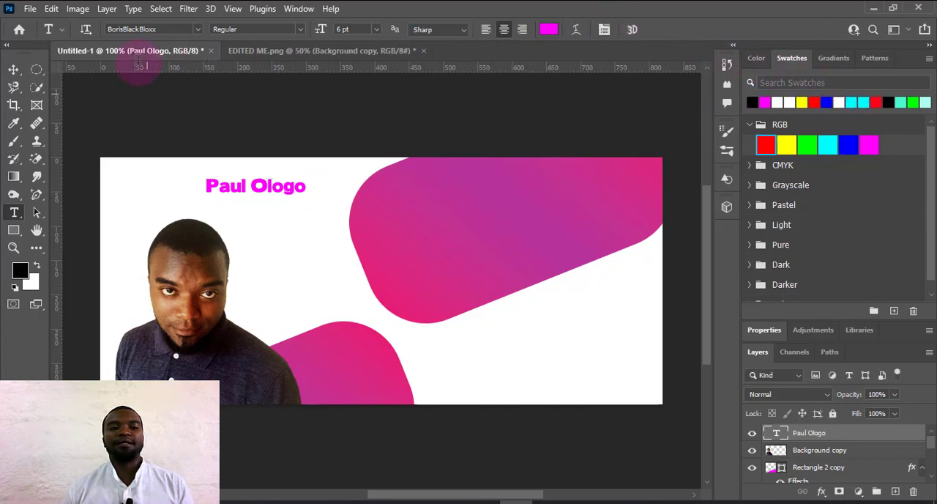
Move the name text onto the lower gradient shape beside the portrait and colour it white.
click(14, 71)
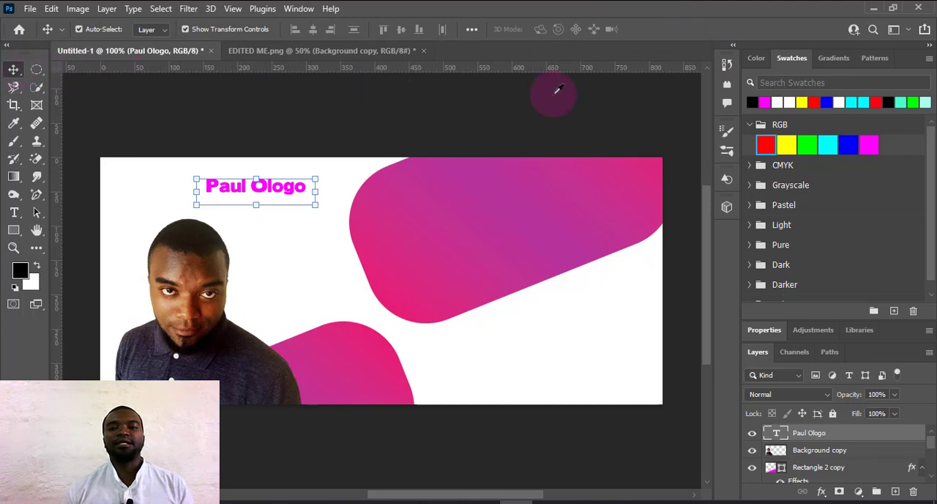
click(752, 102)
drag(288, 190, 388, 386)
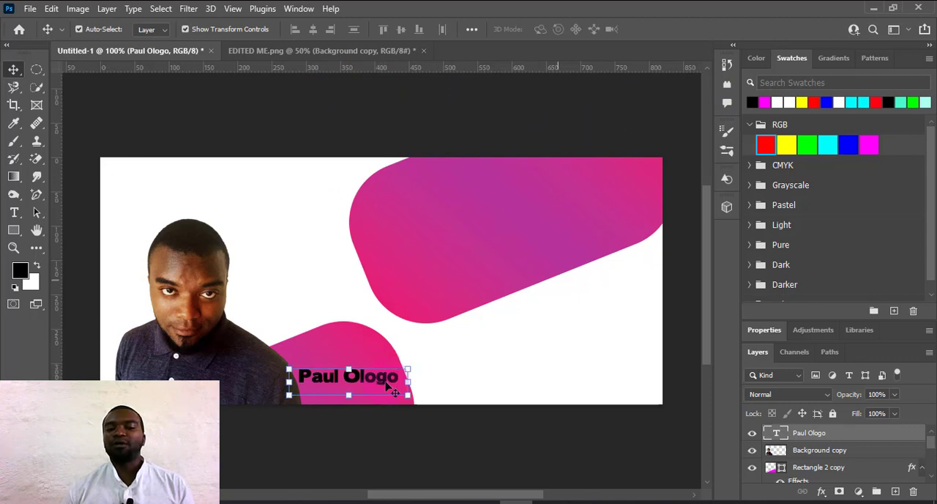
click(773, 102)
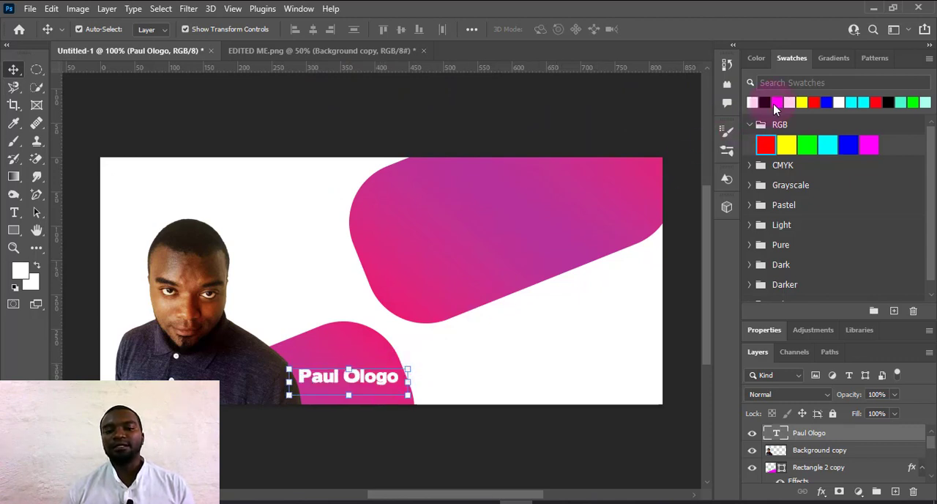
click(469, 349)
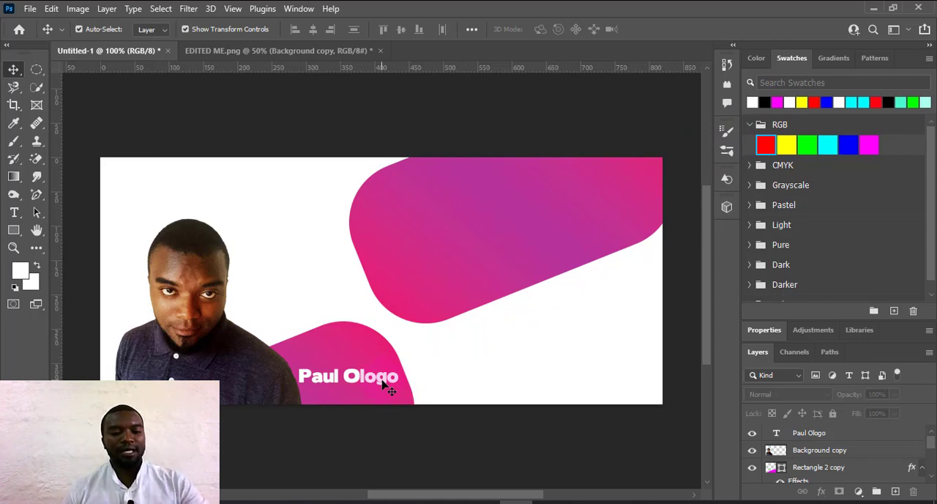
Duplicate the name text onto the upper gradient shape and widen the copy's text box to the banner's right edge.
drag(381, 384, 532, 182)
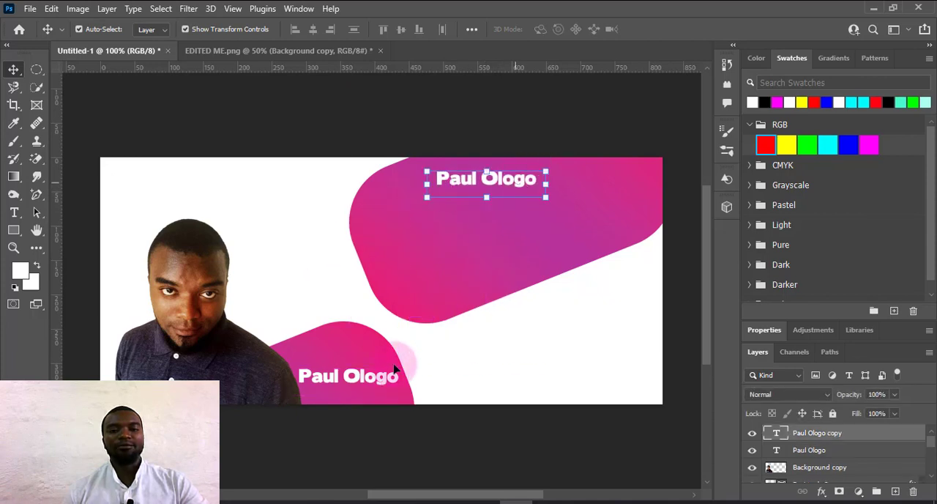
double_click(531, 184)
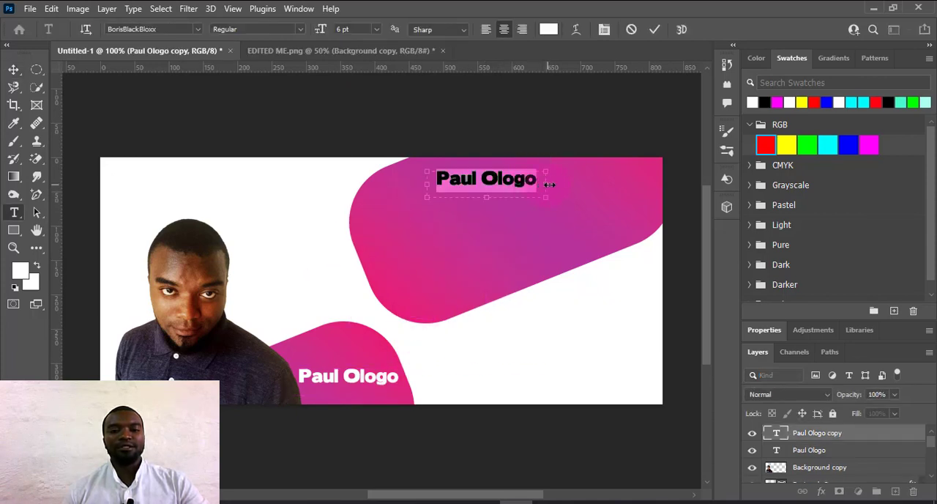
drag(549, 185, 662, 186)
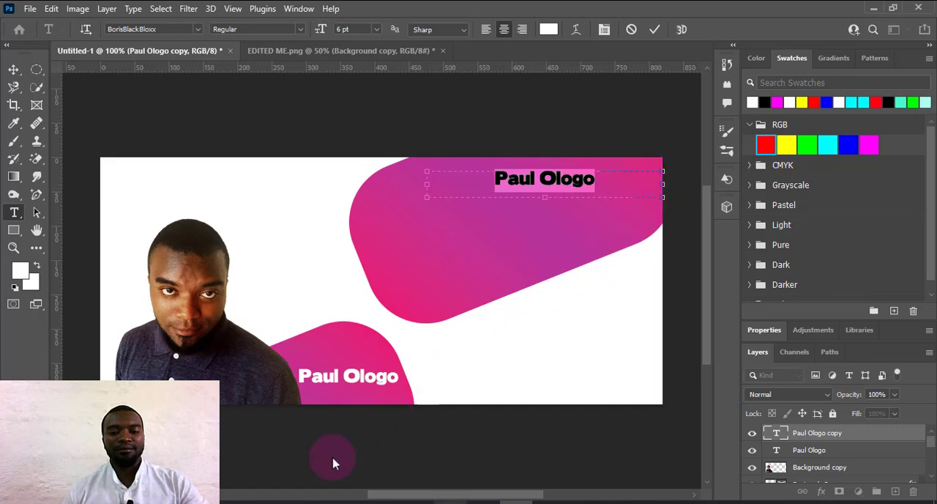
Replace the duplicated name with the lines Graphics Designer, Videographer and Digital Marketer copied from Notepad.
mouse_move(263, 501)
click(263, 446)
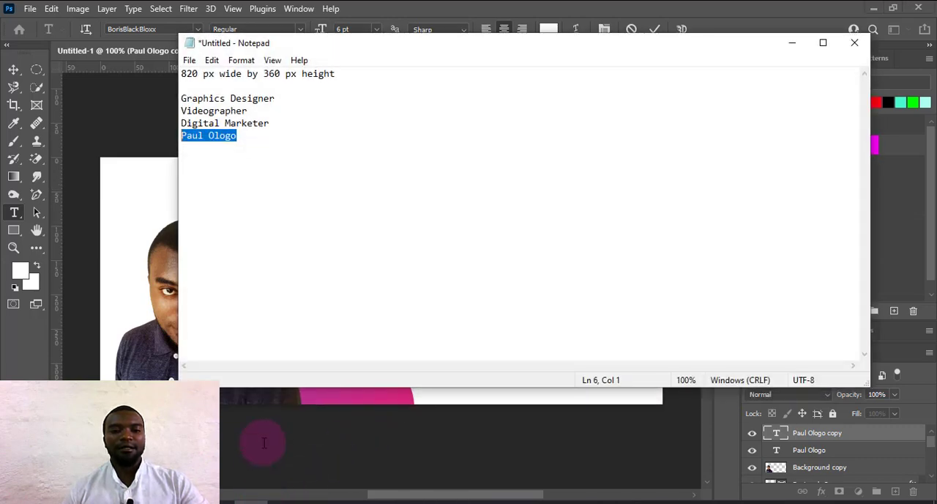
drag(278, 121, 251, 119)
drag(186, 110, 168, 96)
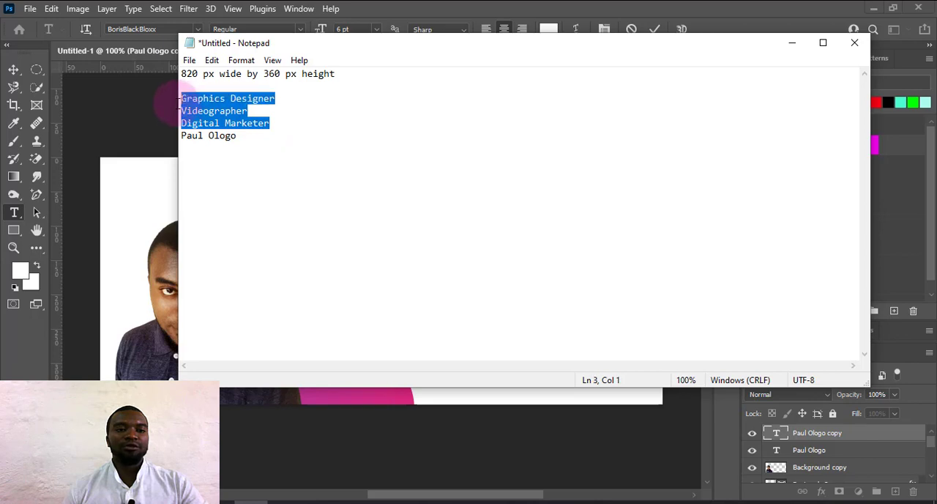
right_click(195, 97)
click(229, 148)
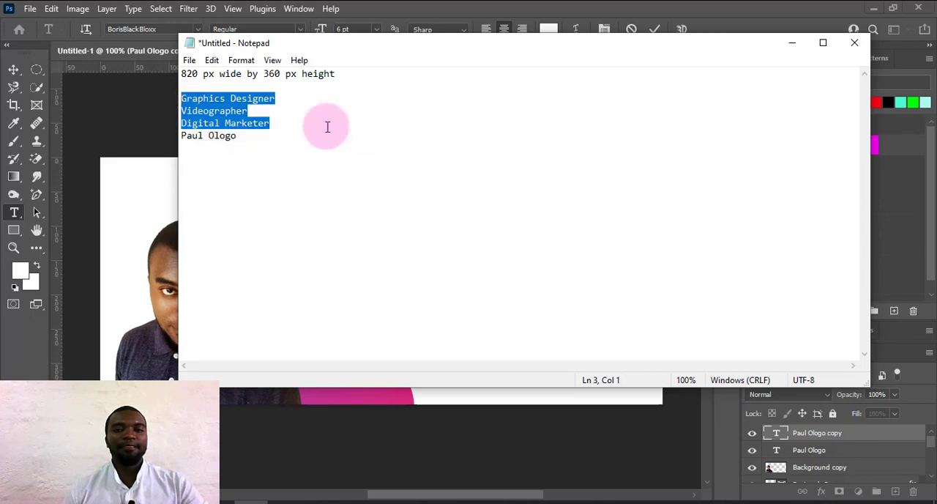
click(792, 43)
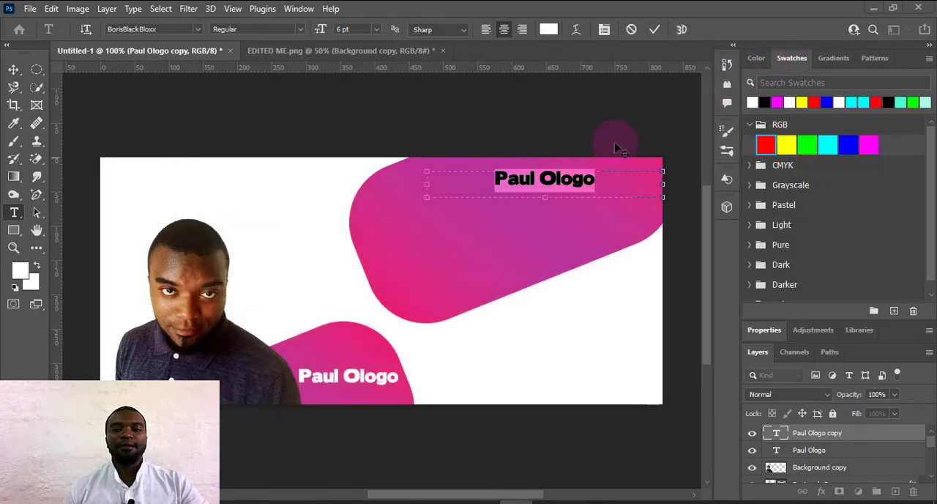
right_click(549, 178)
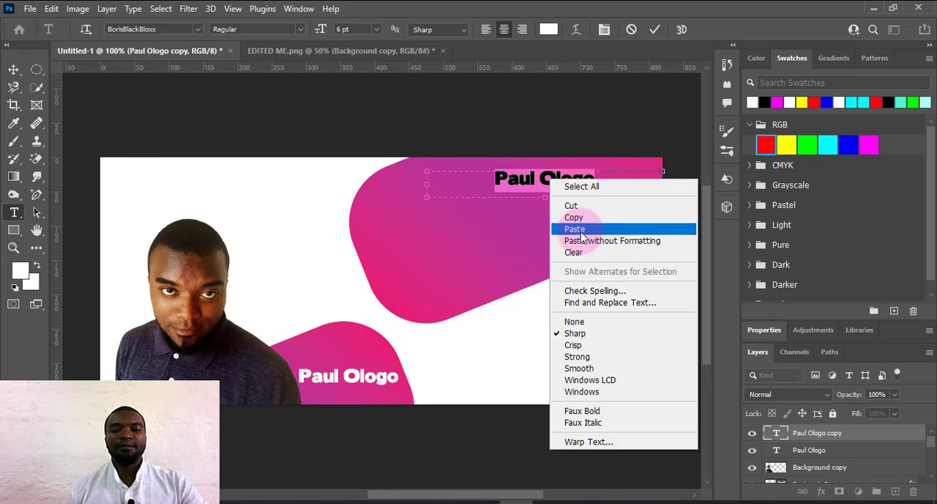
click(575, 229)
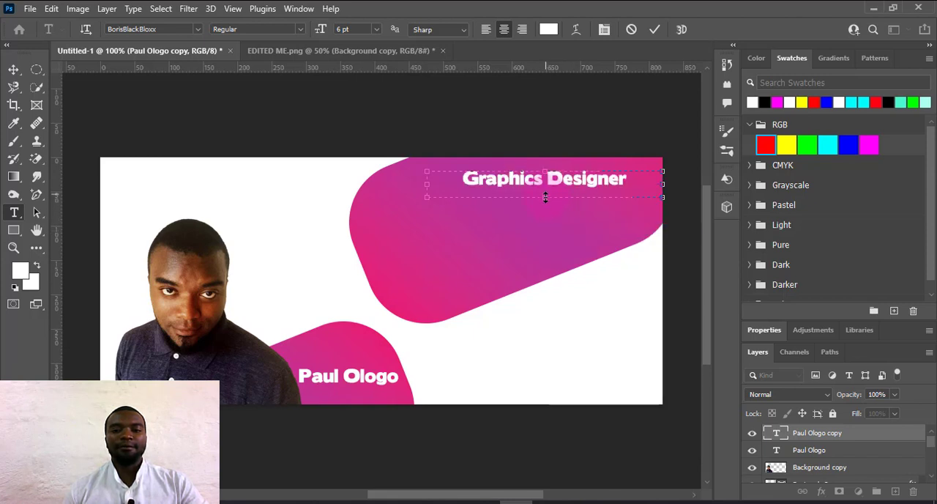
Resize the job-title text box to fit all three lines within the upper gradient shape and commit the text.
drag(545, 197, 542, 273)
click(662, 226)
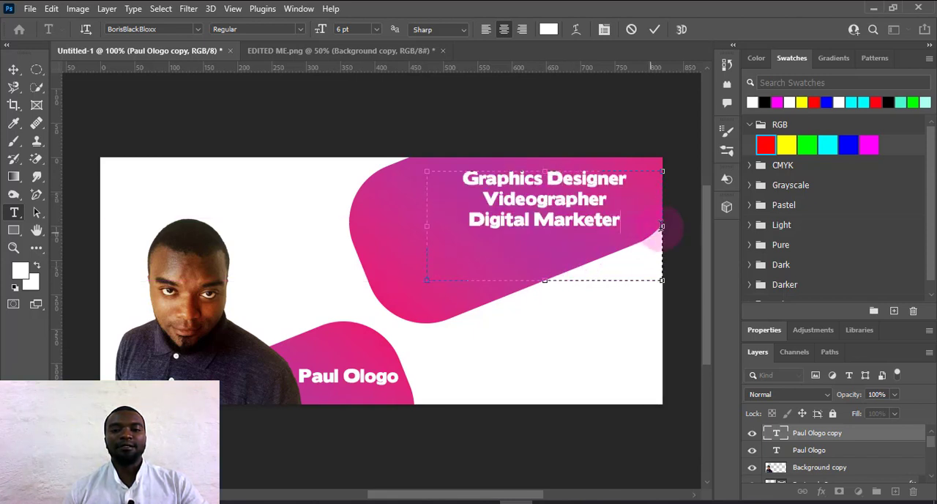
drag(657, 228, 622, 227)
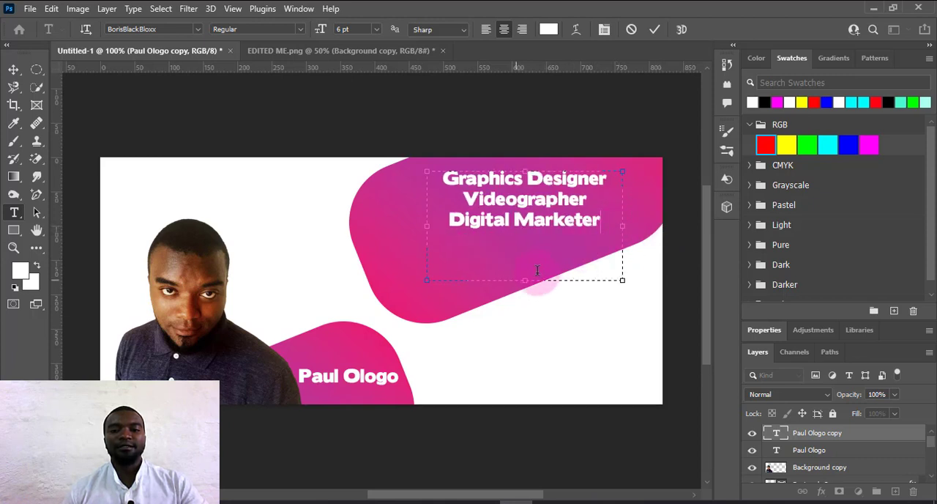
drag(524, 280, 532, 244)
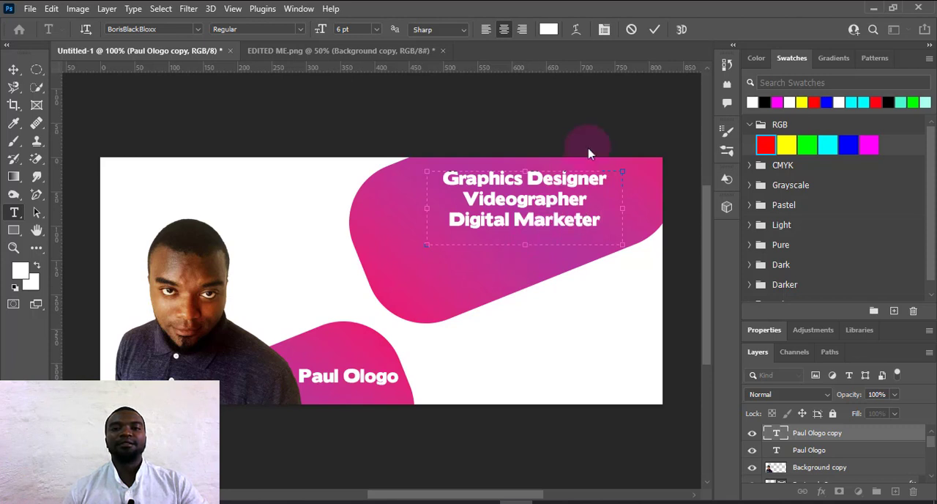
click(655, 29)
key(v)
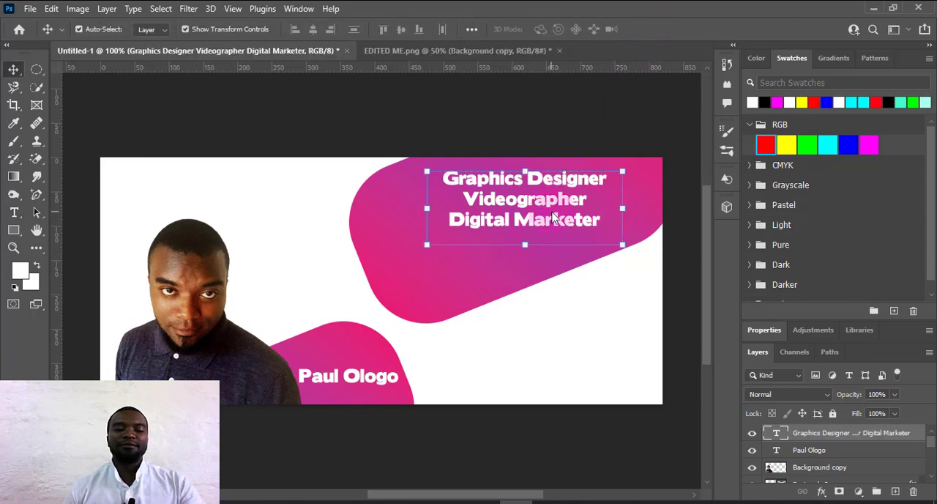
Change the font of the three job-title lines to Lemon and commit the text.
double_click(553, 215)
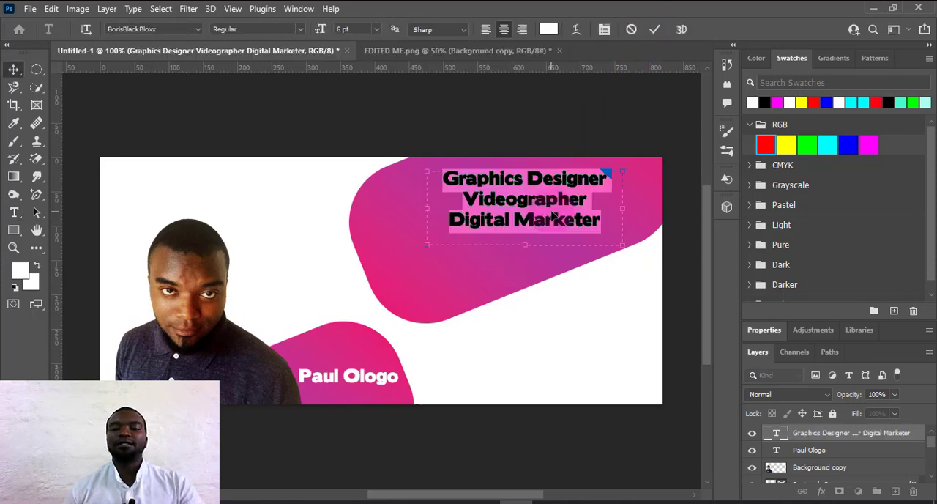
click(198, 30)
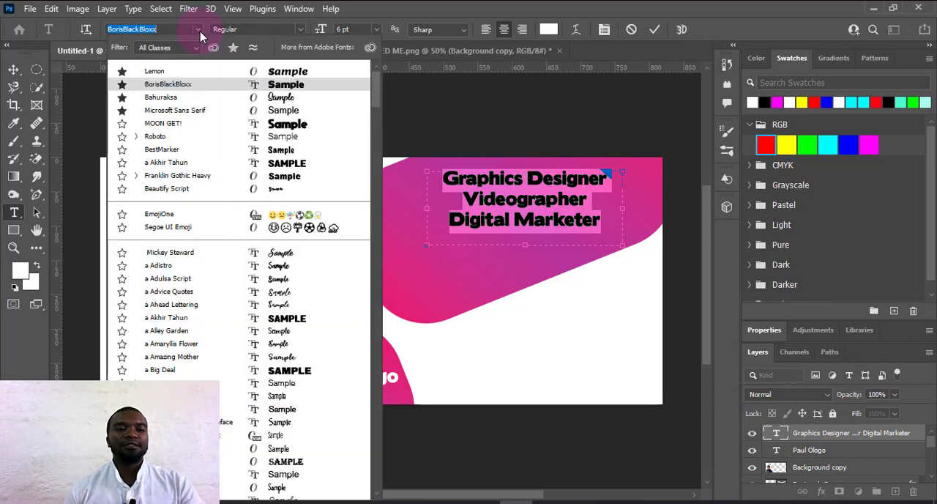
click(276, 74)
click(278, 76)
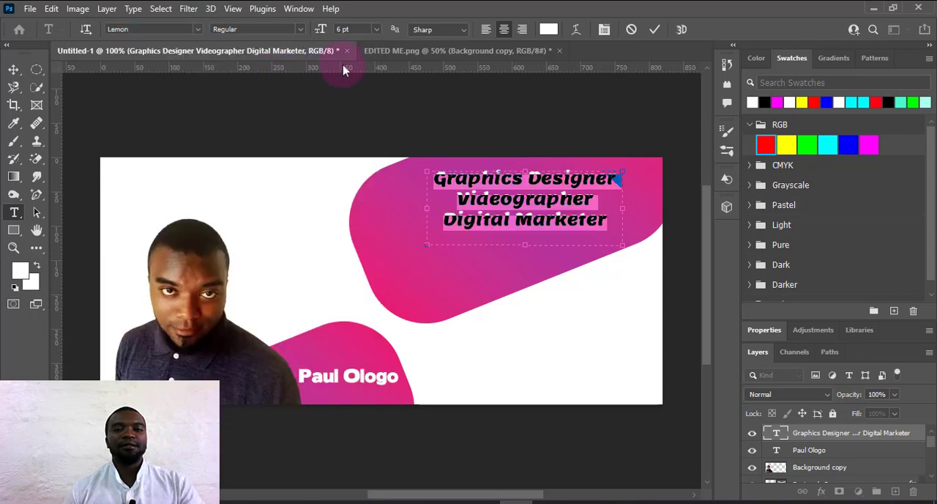
click(654, 30)
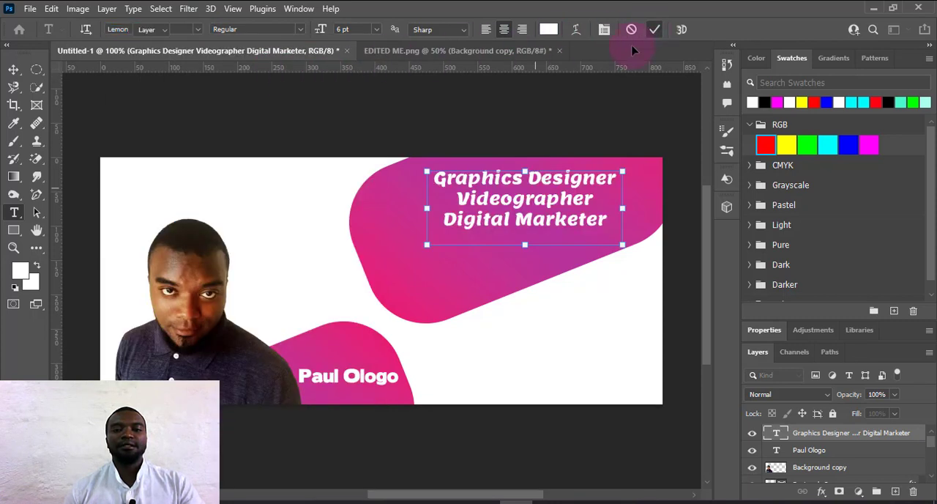
Scale the job-title text up to about 114% towards the upper gradient shape's left side and apply the transform.
key(v)
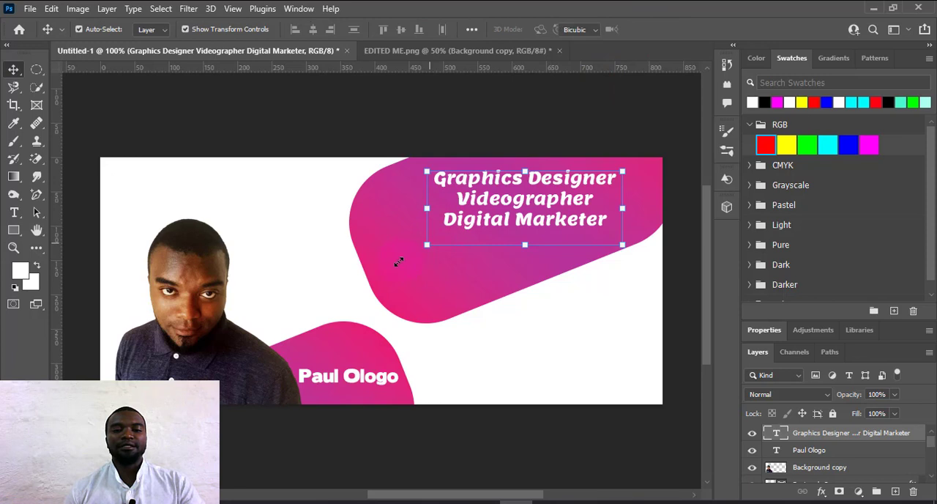
mouse_move(397, 261)
mouse_down()
mouse_move(374, 273)
mouse_move(410, 262)
mouse_up()
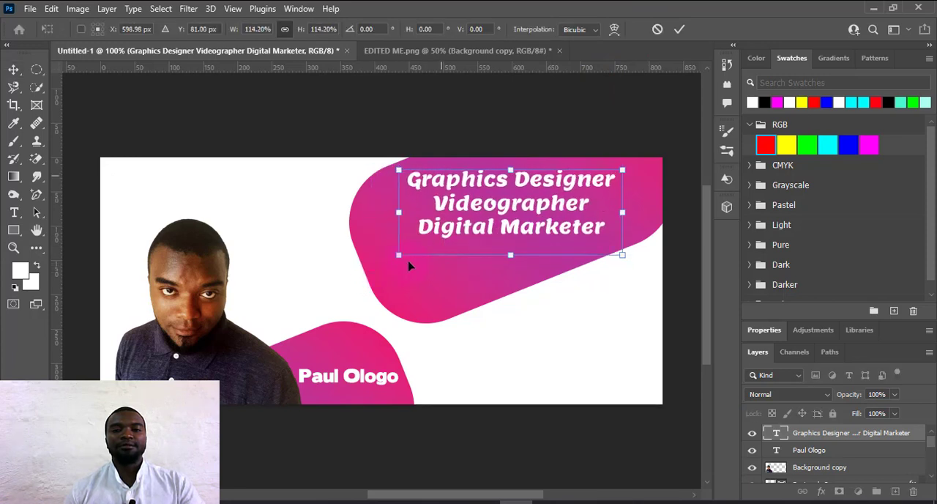
click(680, 31)
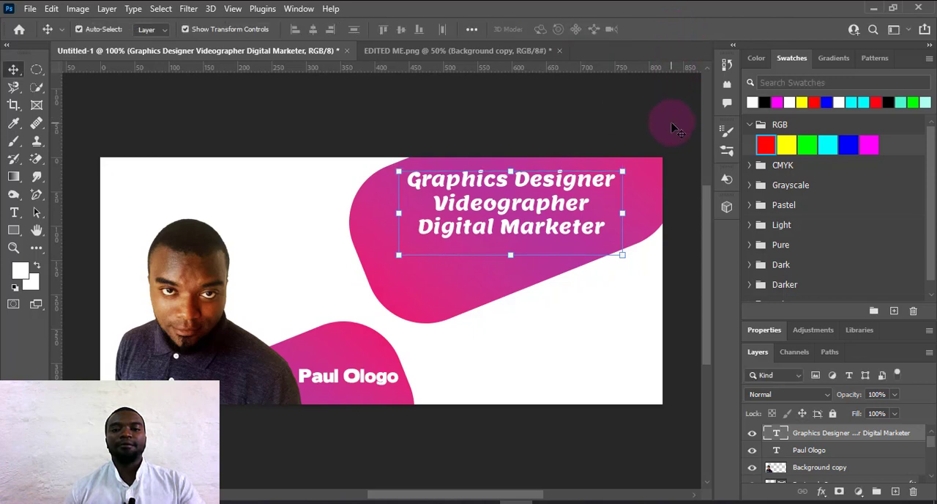
Add a black outside Stroke effect to the job-title text and set its size to 3 px.
click(556, 199)
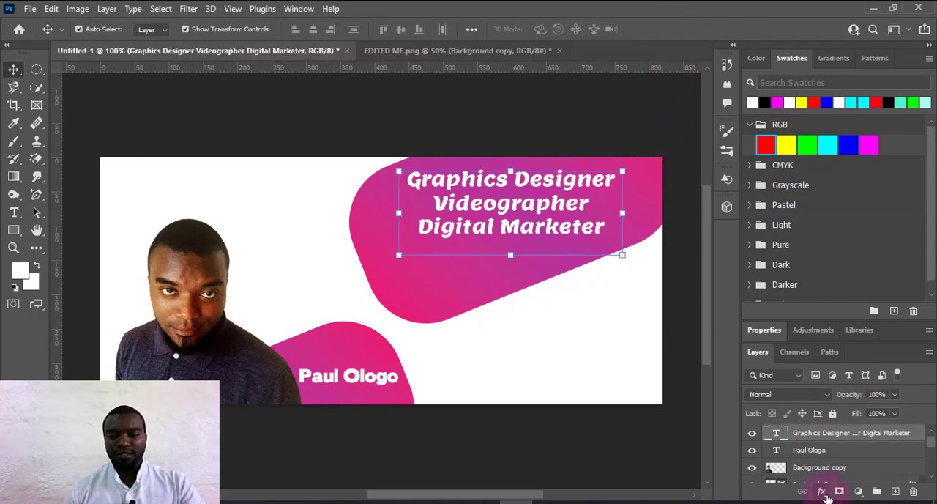
click(822, 492)
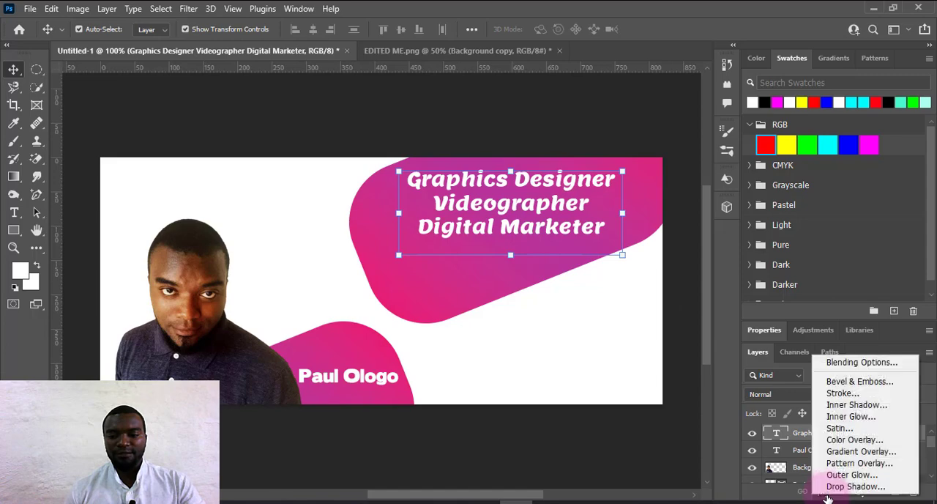
click(847, 396)
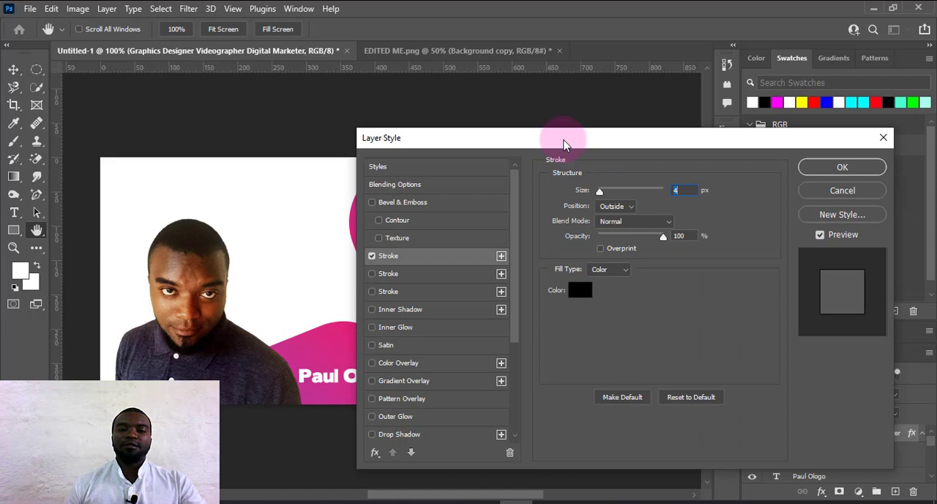
drag(564, 144, 794, 130)
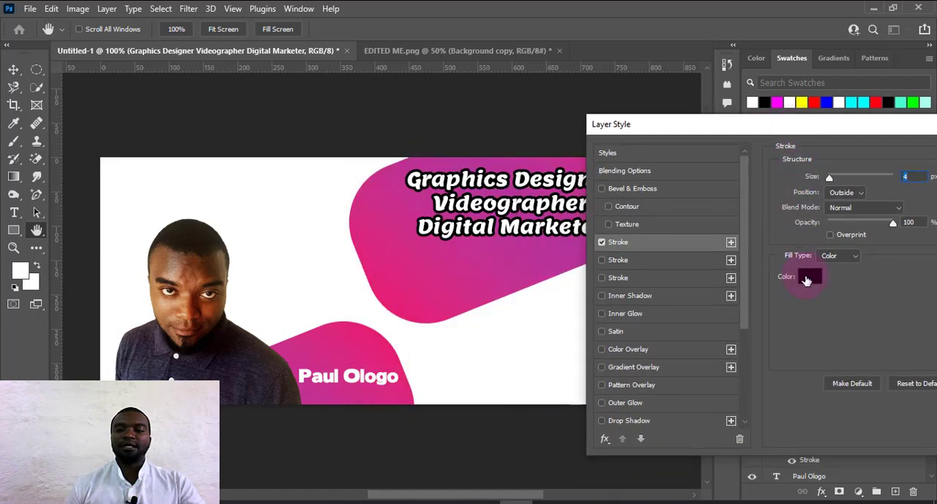
click(806, 280)
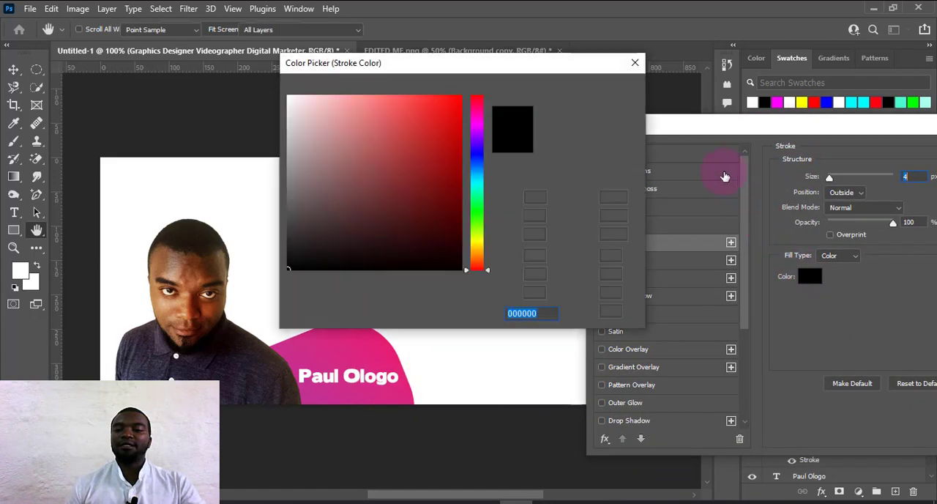
click(636, 63)
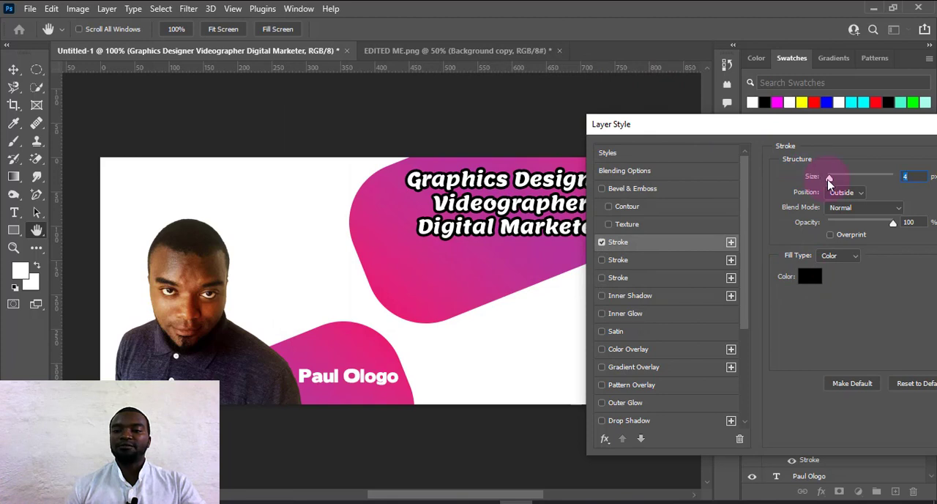
drag(829, 180, 831, 183)
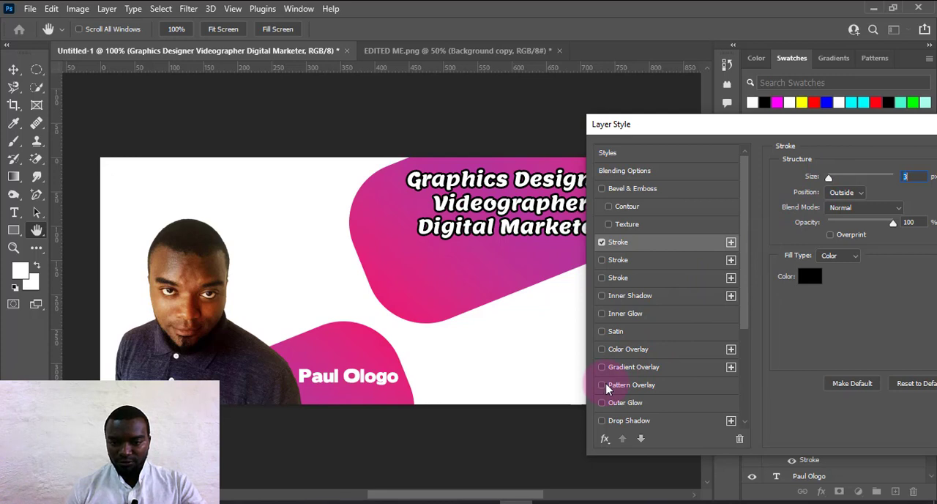
Add Drop Shadow and Bevel & Emboss effects to the job-title text and apply the layer style.
scroll(600, 388, down, 2)
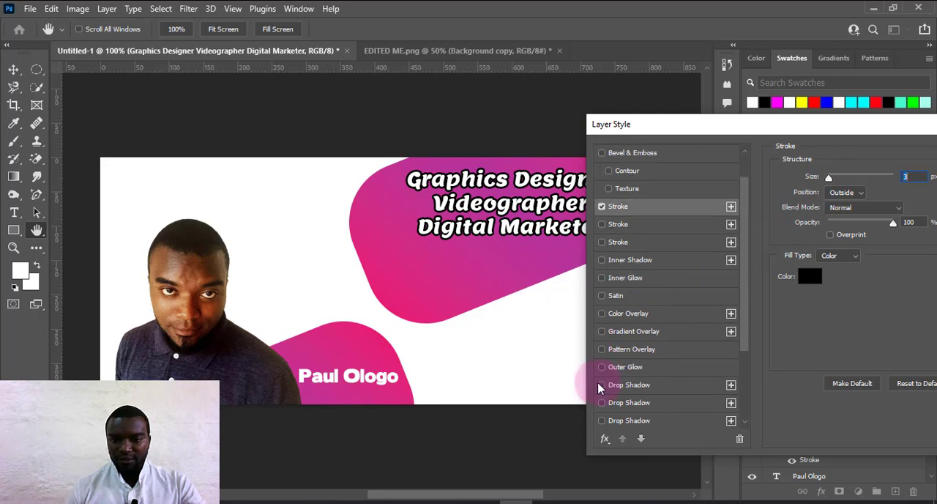
click(601, 385)
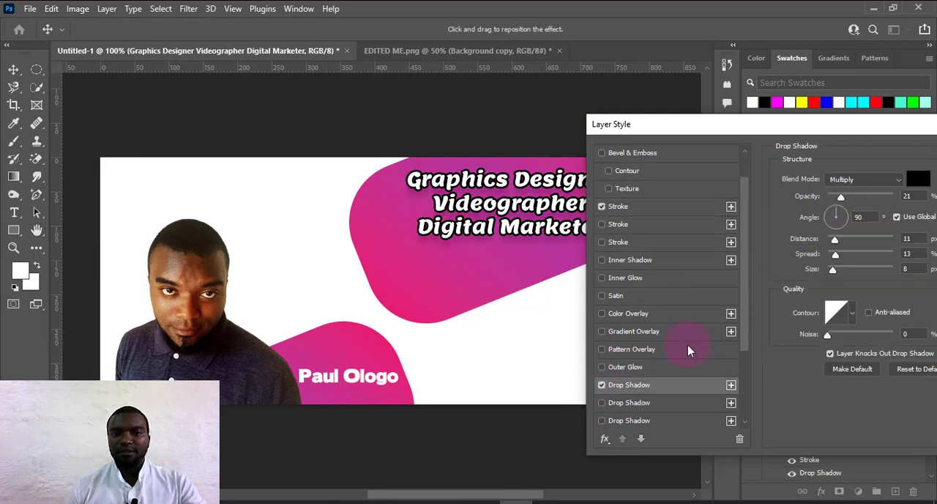
scroll(688, 351, up, 2)
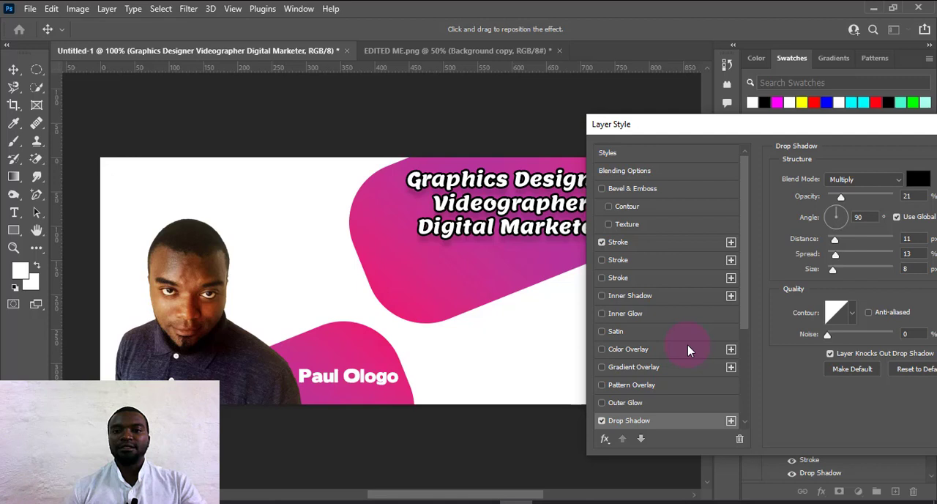
click(602, 189)
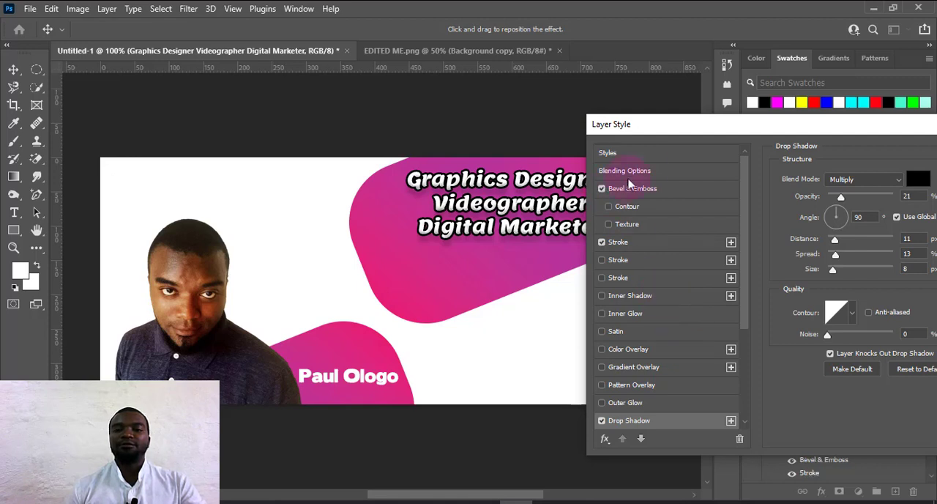
drag(728, 132, 697, 135)
scroll(641, 396, down, 2)
scroll(641, 395, down, 3)
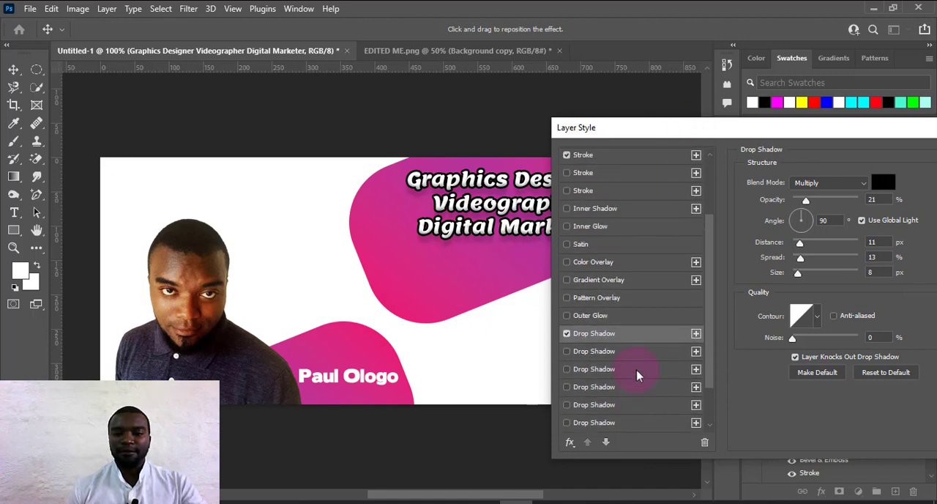
scroll(630, 319, up, 1)
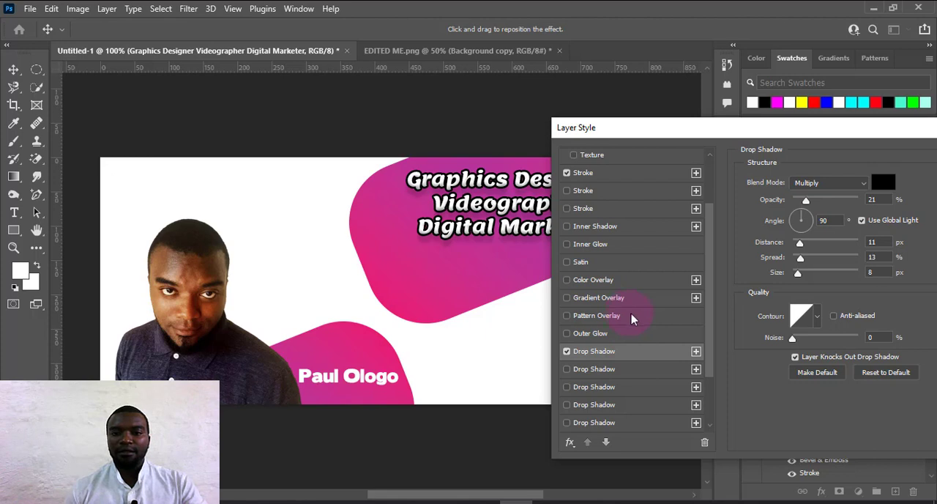
scroll(639, 321, down, 4)
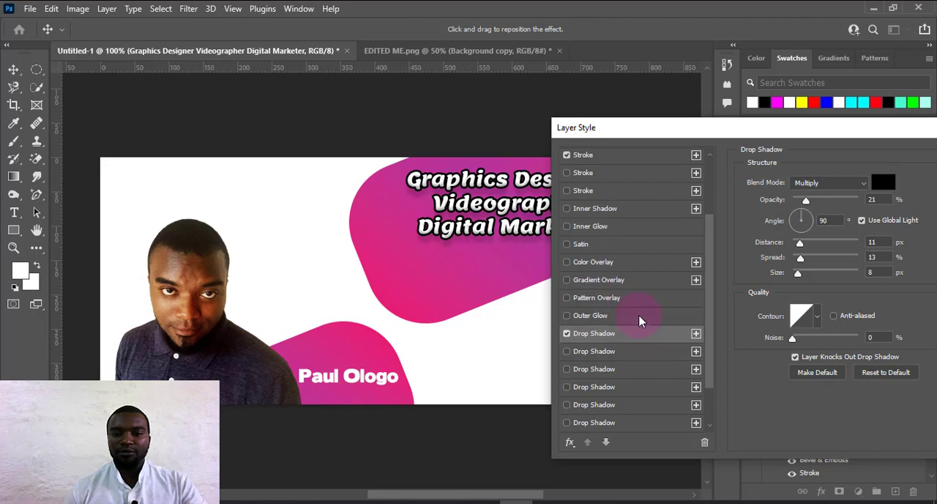
drag(705, 128, 517, 152)
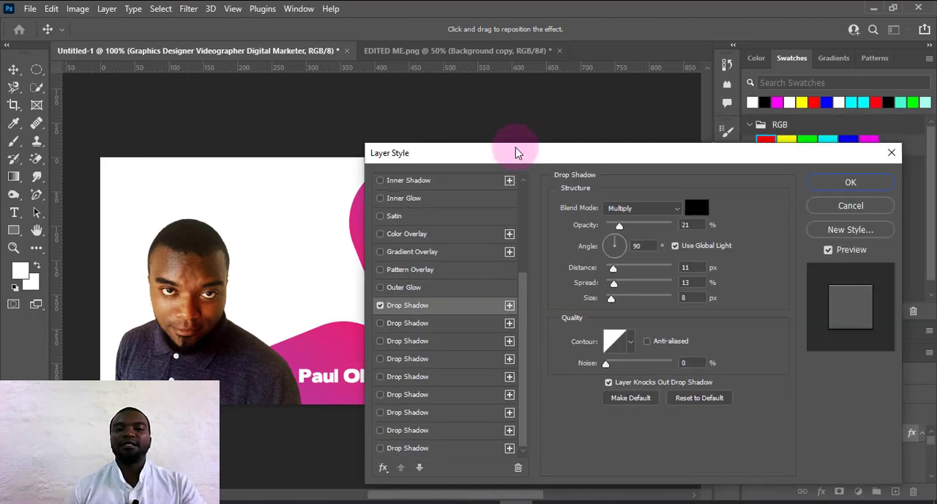
click(829, 183)
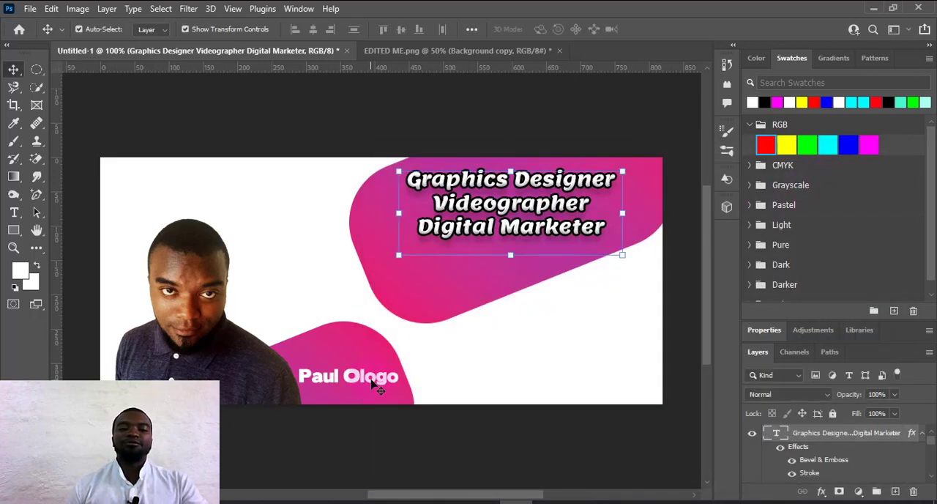
Apply a 3 px black outside stroke and a drop shadow to the name text on the lower gradient shape.
click(380, 390)
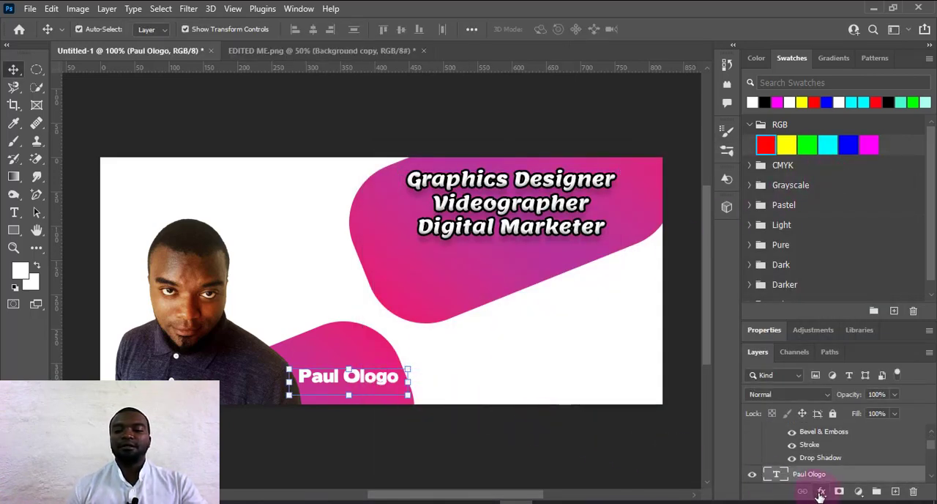
click(821, 494)
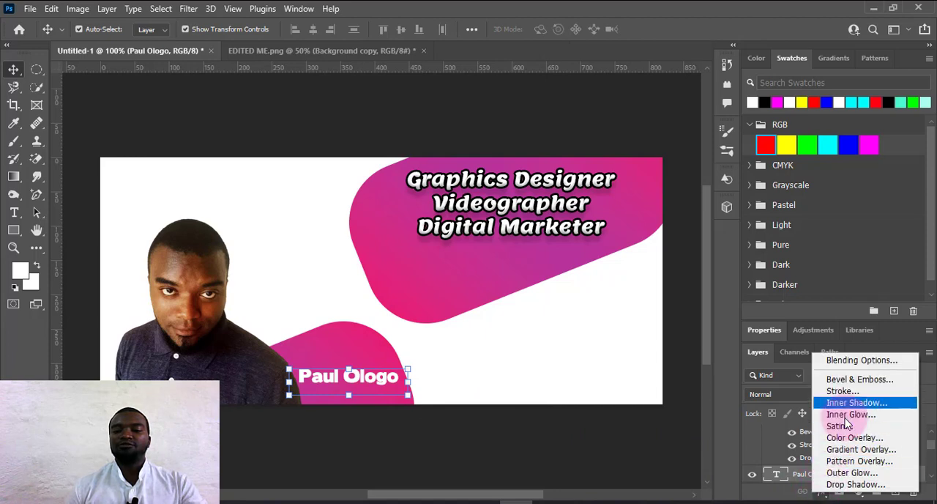
click(847, 393)
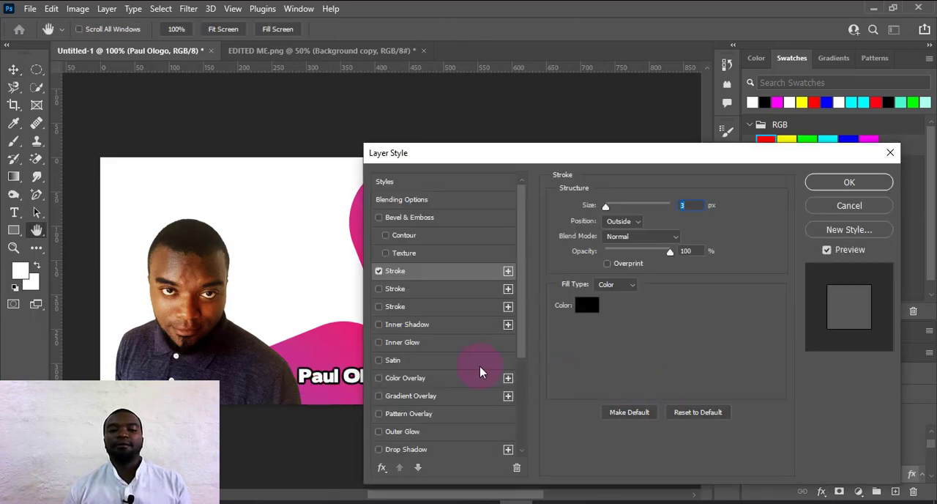
scroll(479, 372, down, 4)
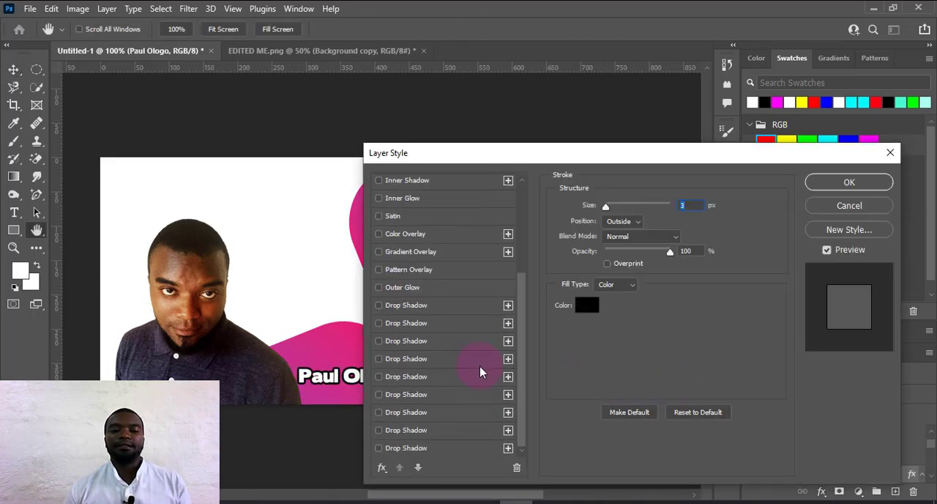
click(379, 324)
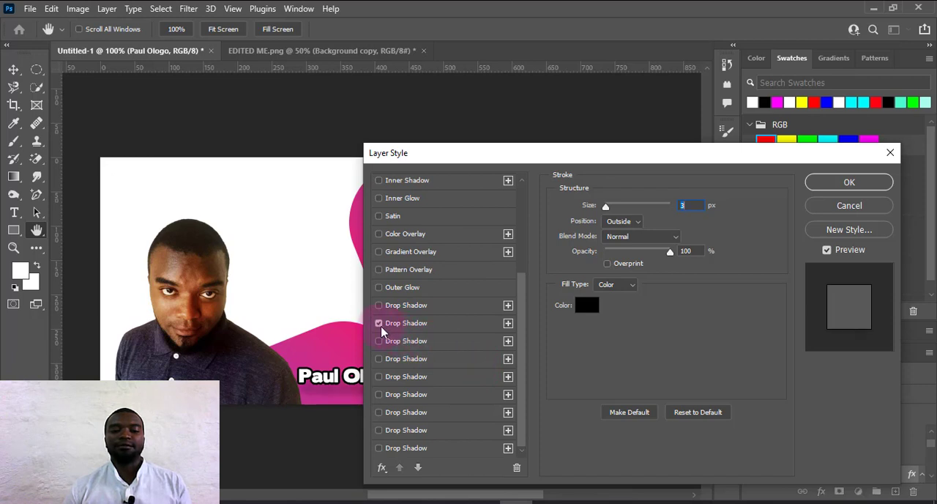
click(827, 182)
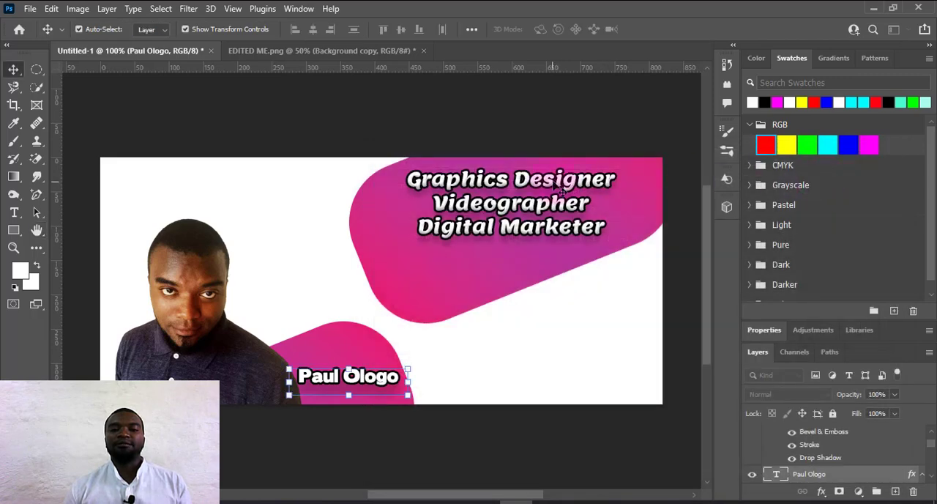
Colour the job-title text yellow and scale it up to about 110.5% within the upper gradient shape.
click(561, 189)
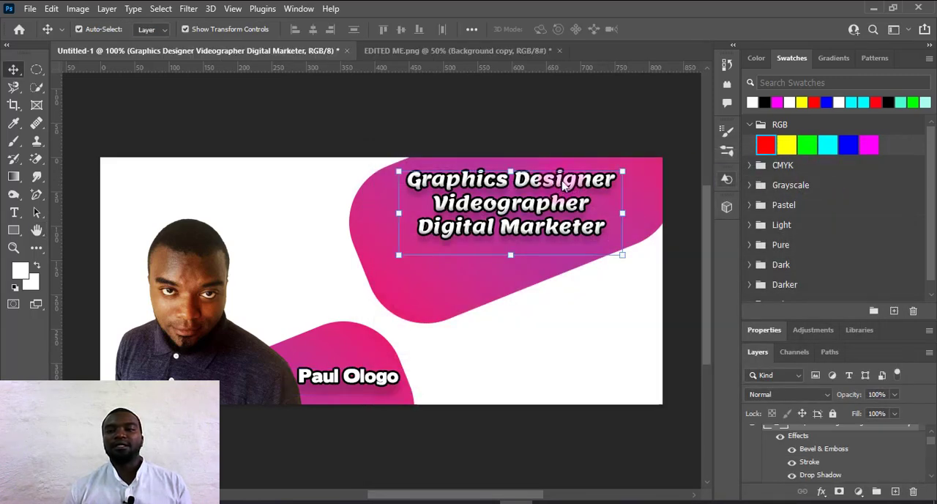
click(789, 145)
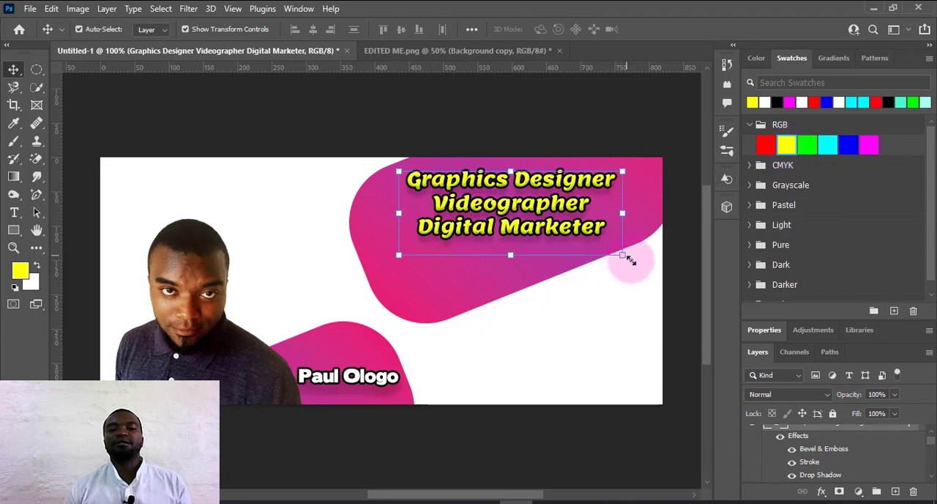
drag(623, 255, 646, 275)
click(680, 29)
click(456, 358)
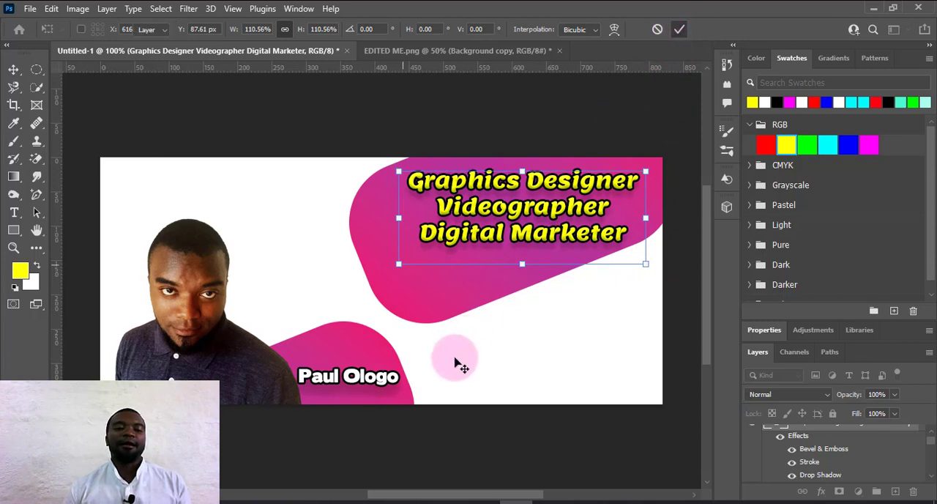
Add a Drop Shadow effect to the cut-out portrait with its spread set to 20%.
click(203, 292)
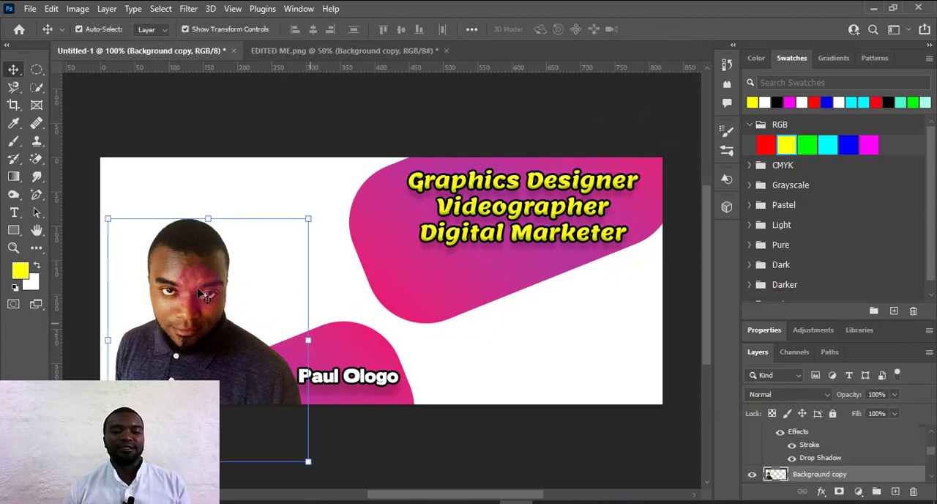
click(822, 492)
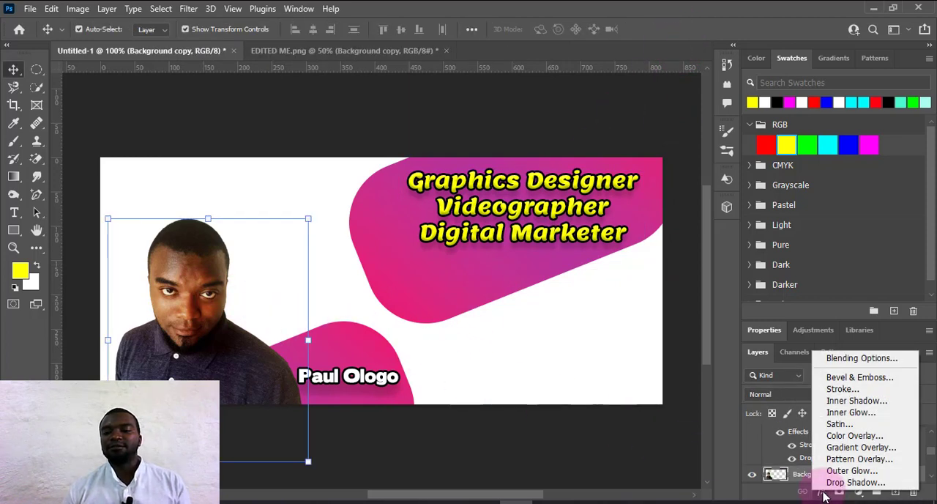
click(848, 486)
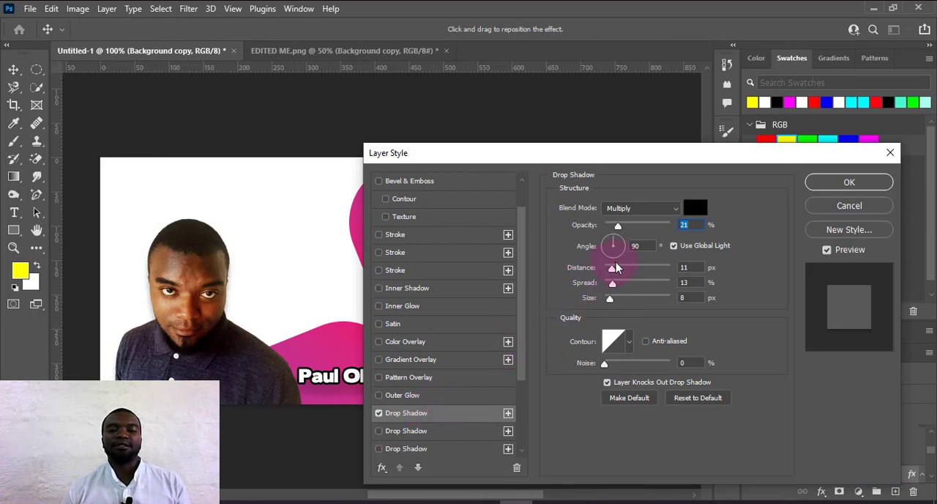
drag(612, 283, 617, 284)
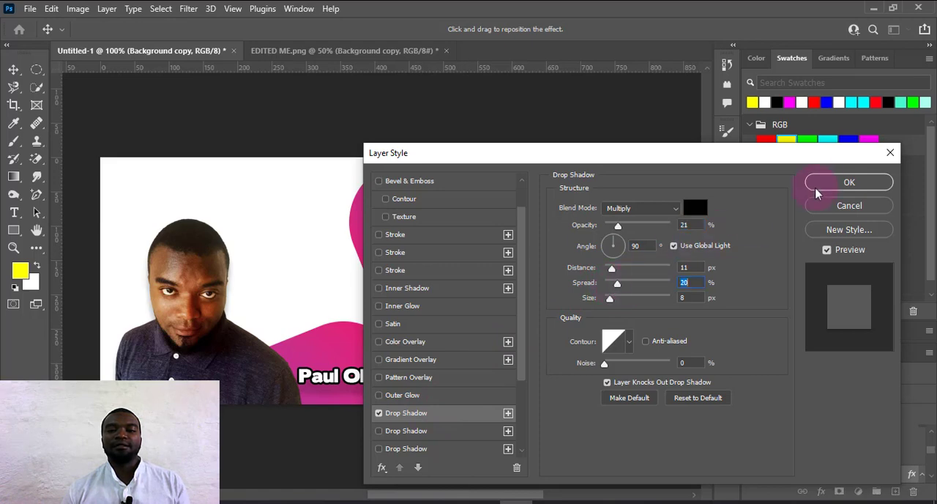
click(818, 189)
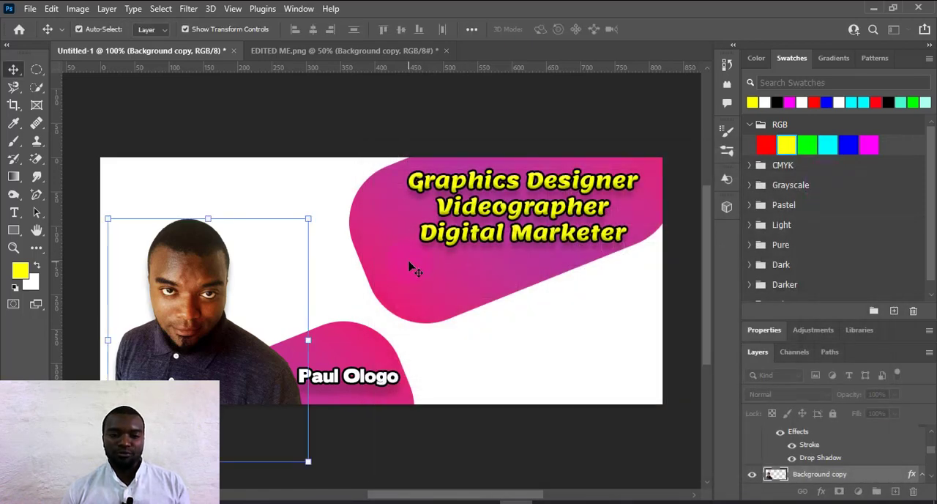
Add a Drop Shadow effect to the upper gradient shape behind the job-title text.
click(410, 268)
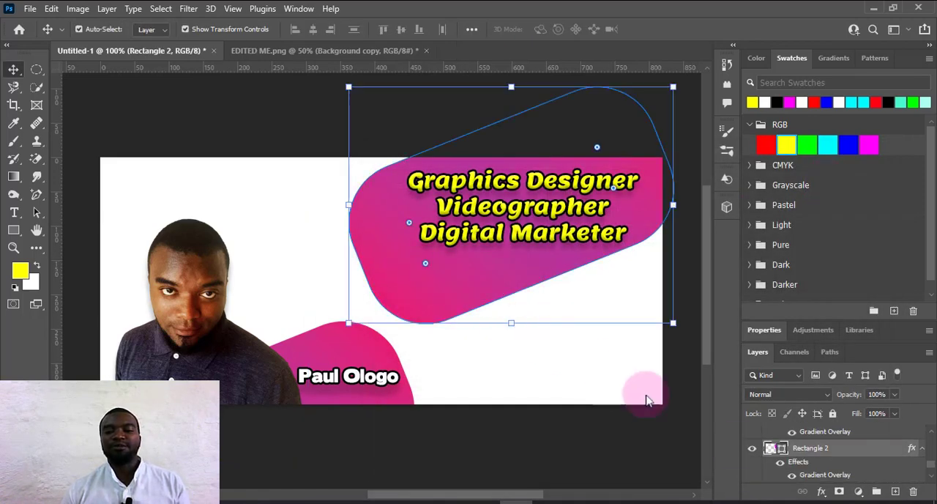
click(822, 491)
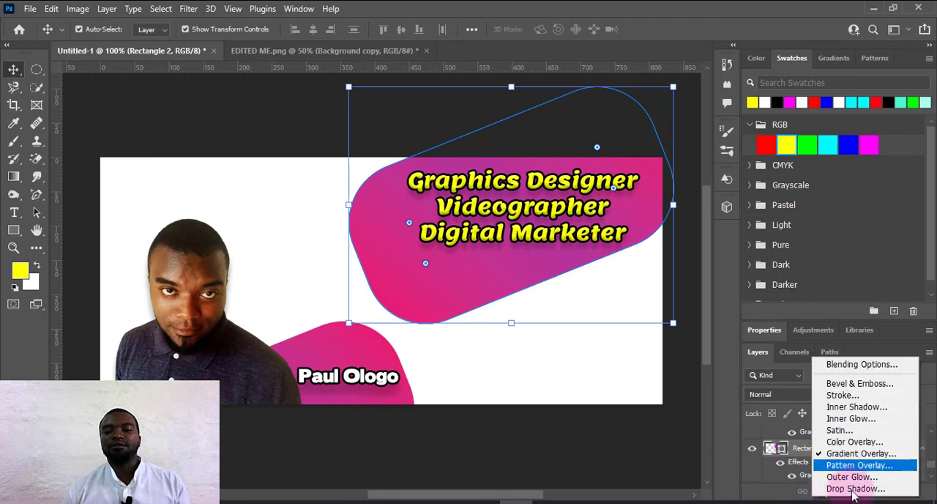
click(661, 270)
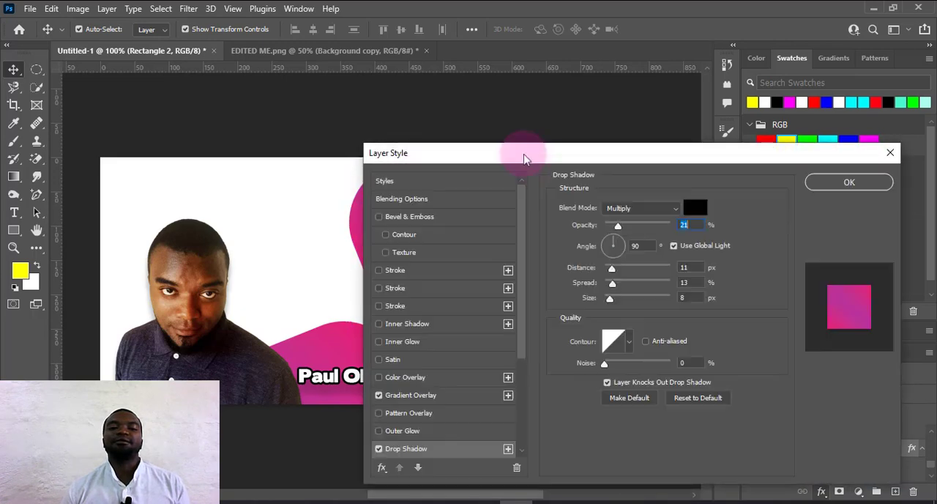
drag(530, 155, 681, 159)
click(835, 182)
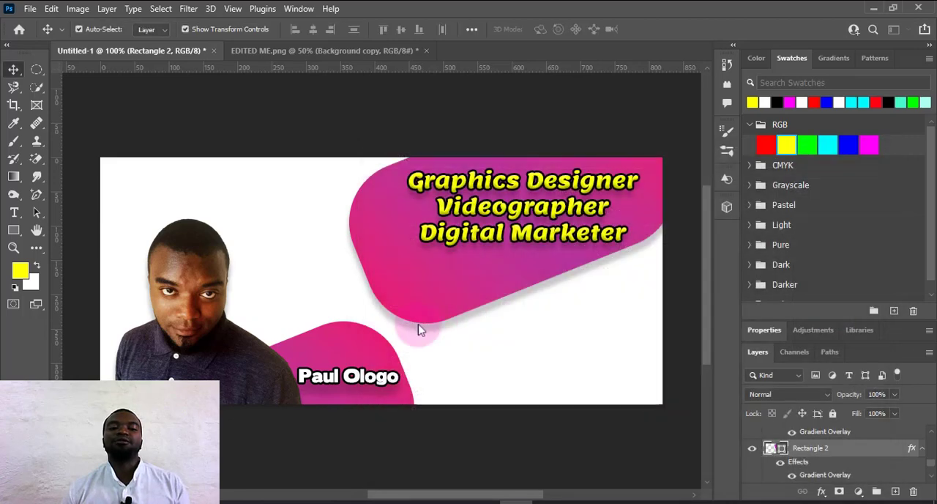
Add a Drop Shadow to the lower gradient shape behind the name and set its global light angle to 137°.
click(369, 348)
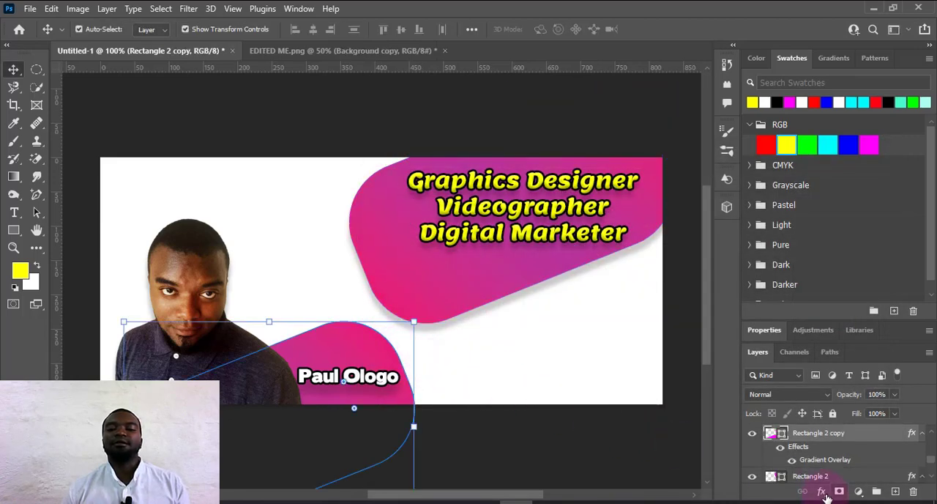
click(825, 493)
click(835, 485)
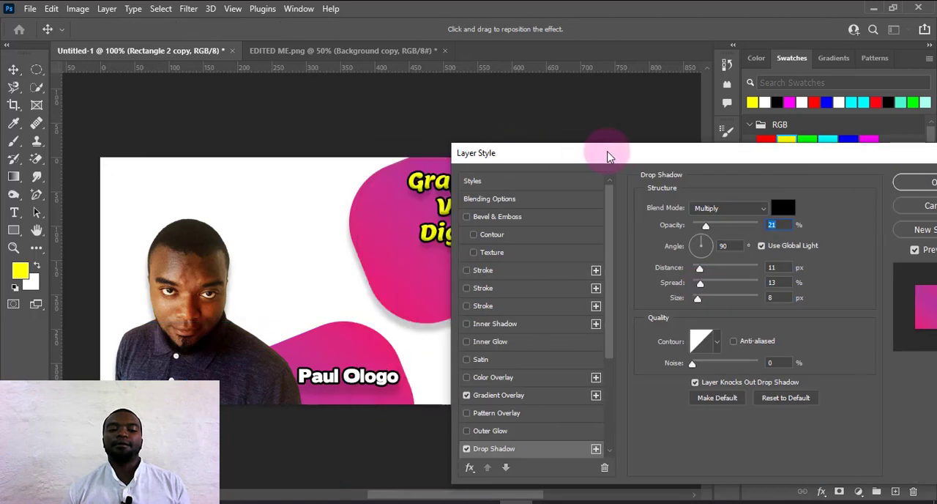
drag(608, 156, 655, 134)
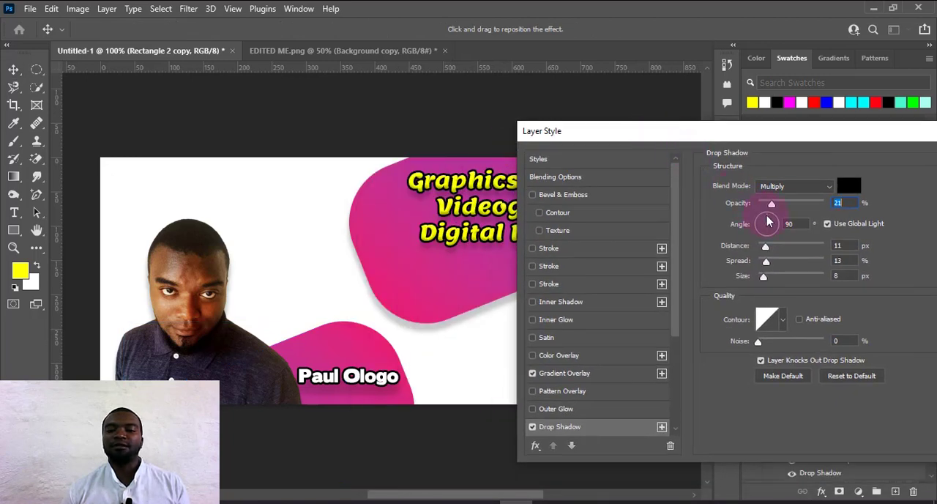
drag(768, 221, 760, 225)
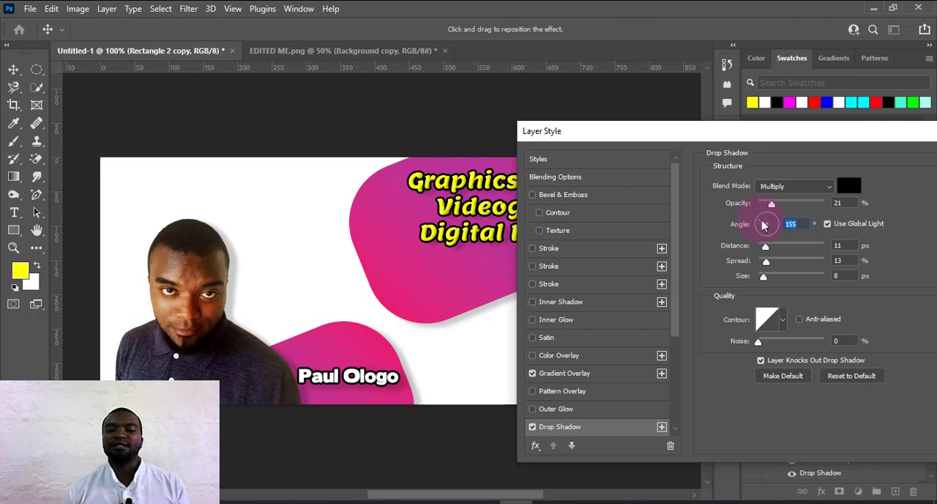
drag(762, 224, 760, 223)
click(758, 226)
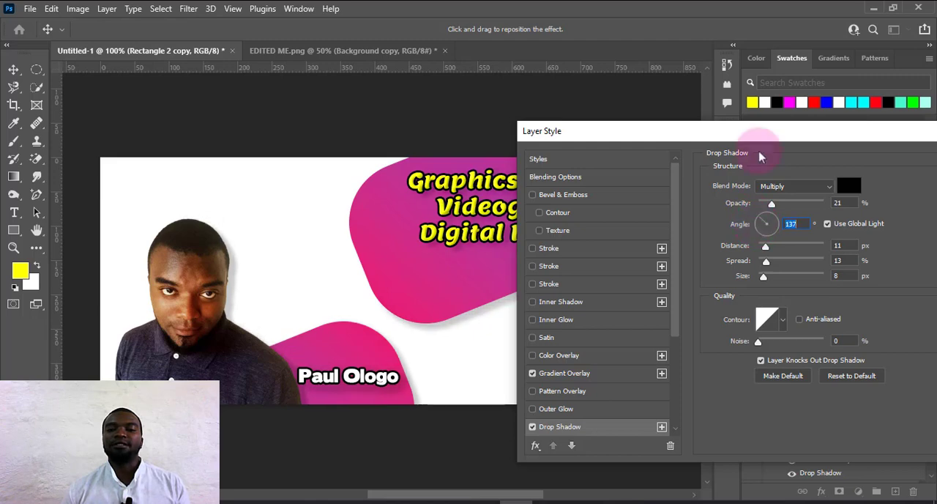
drag(745, 139, 473, 163)
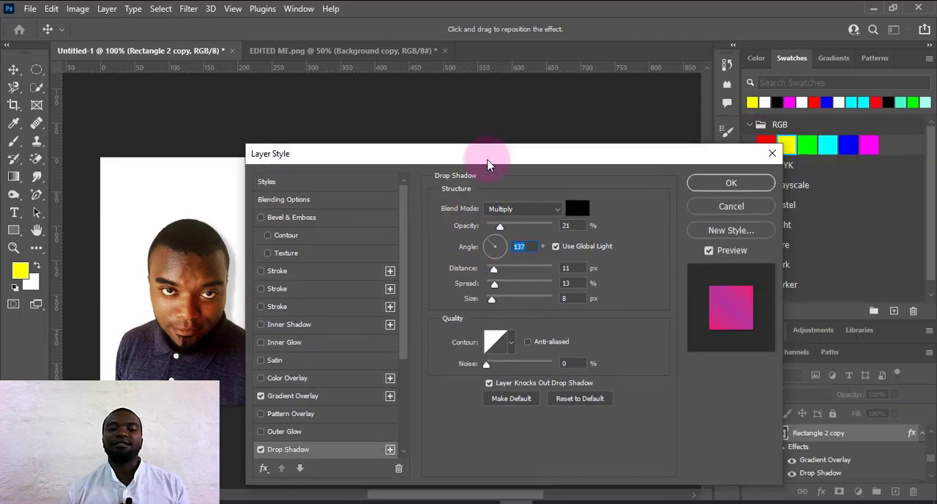
click(755, 184)
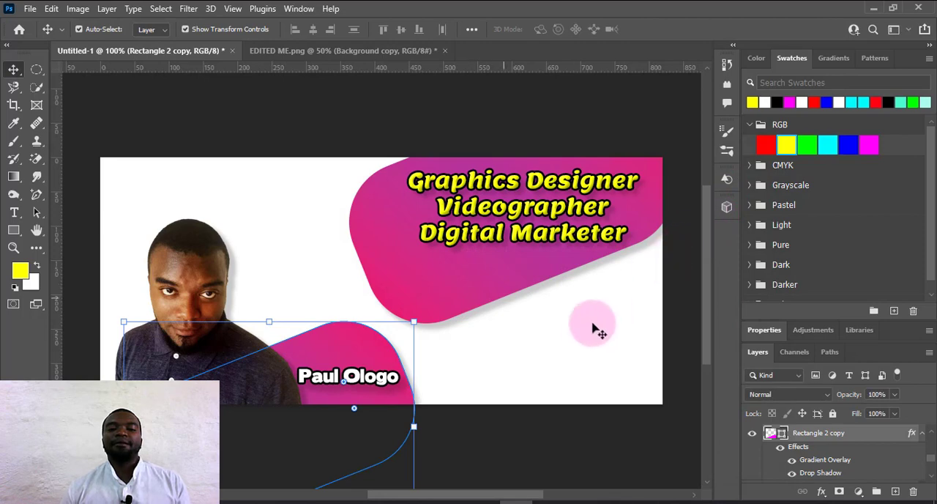
Shift the upper gradient shape slightly to the right behind the job-title text.
click(502, 281)
drag(468, 278, 480, 273)
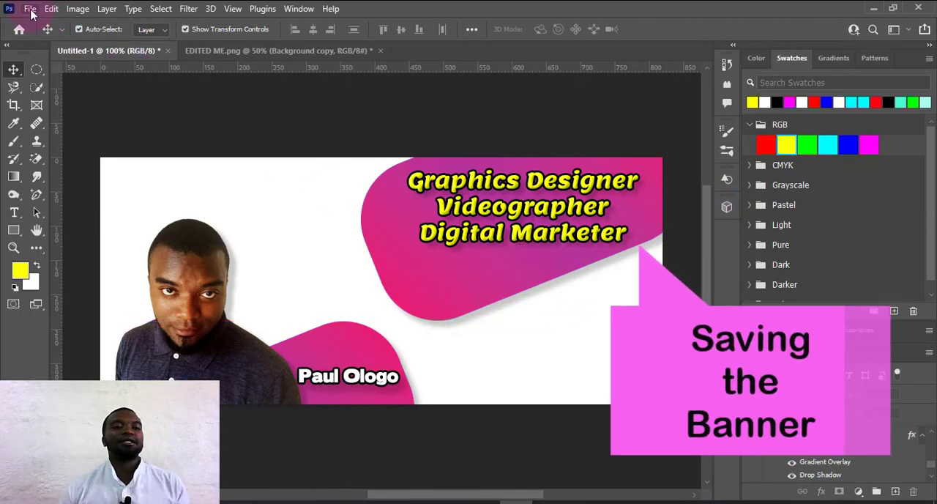
Start exporting the banner as a PNG and choose the APRILL VIDEO EDITORS 2022 folder as the destination.
click(30, 9)
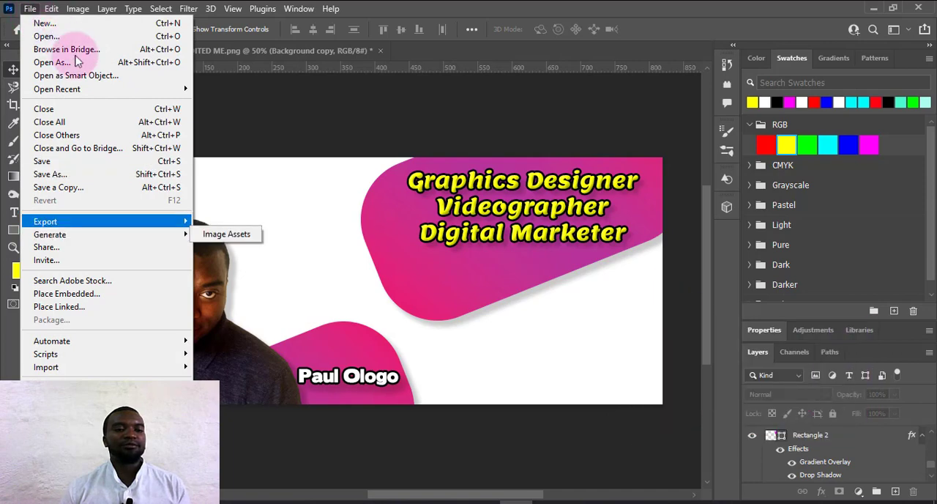
mouse_move(110, 221)
click(233, 221)
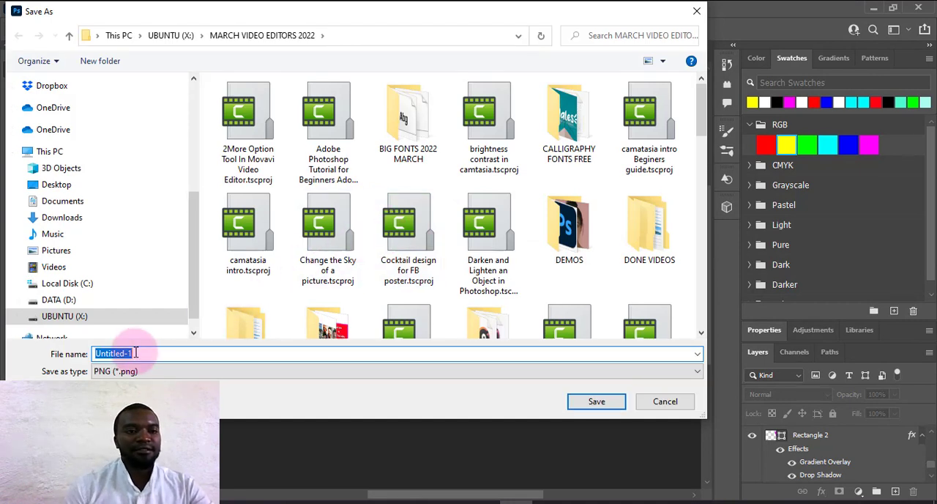
scroll(134, 167, up, 2)
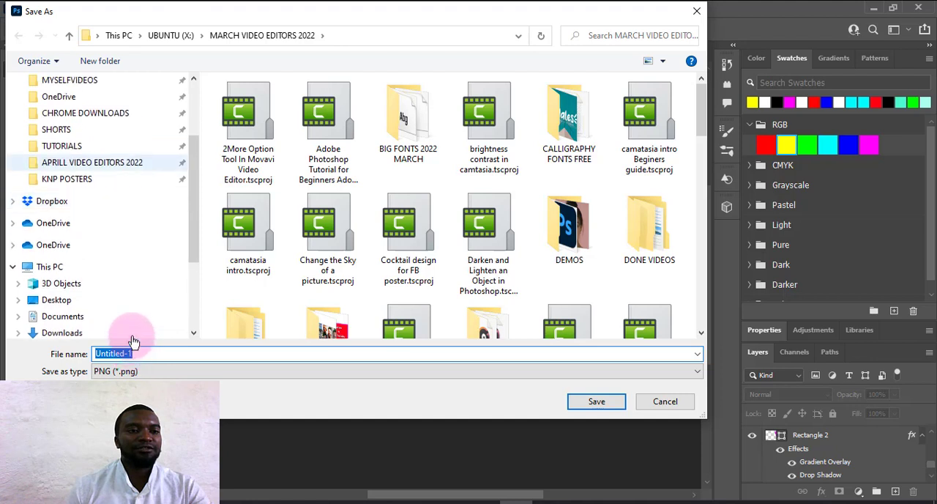
scroll(121, 241, up, 1)
click(110, 213)
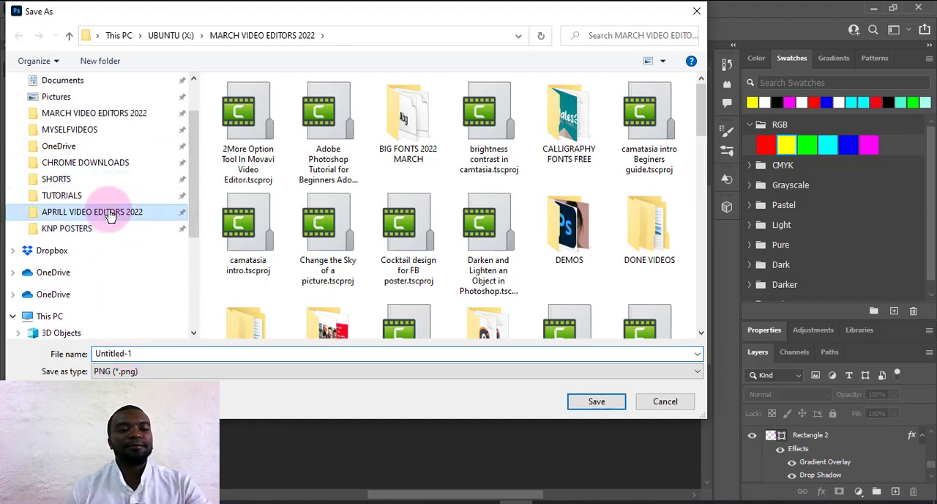
Name the exported PNG "Facebook banner" and save it.
click(129, 355)
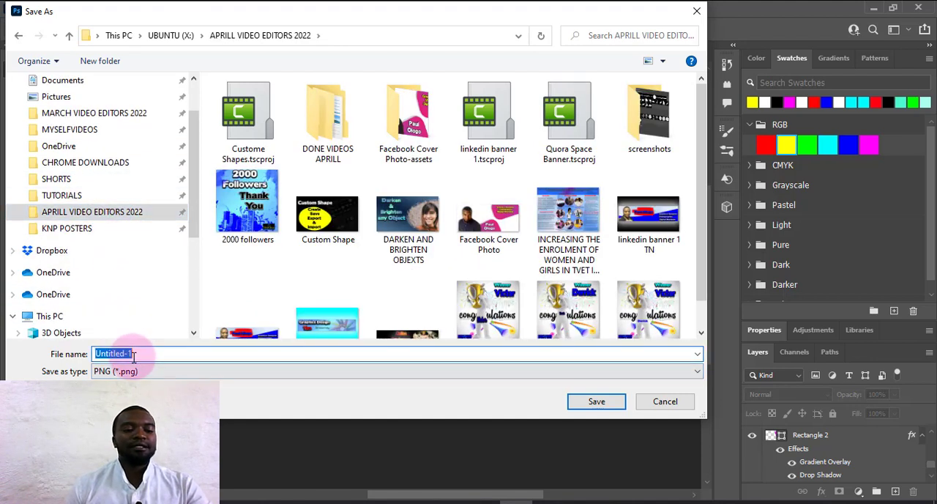
text(Face)
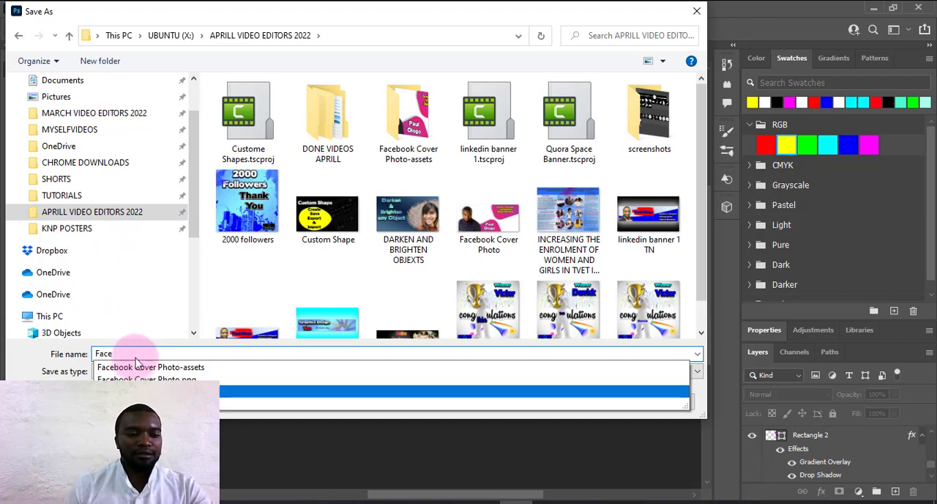
click(182, 367)
click(211, 351)
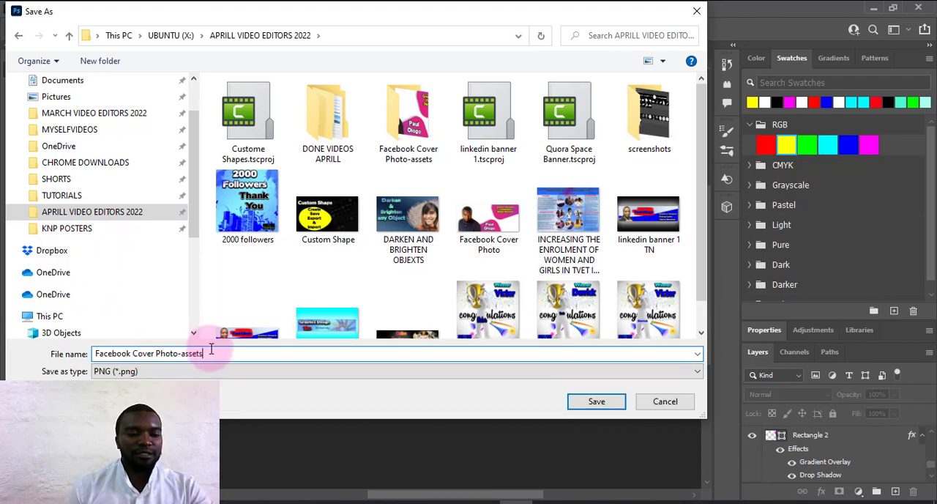
key(BackSpace)
key(BackSpace)
key(BackSpace)
key(BackSpace)
key(BackSpace)
key(BackSpace)
key(BackSpace)
key(BackSpace)
key(BackSpace)
key(BackSpace)
key(BackSpace)
key(BackSpace)
key(BackSpace)
key(BackSpace)
key(BackSpace)
key(BackSpace)
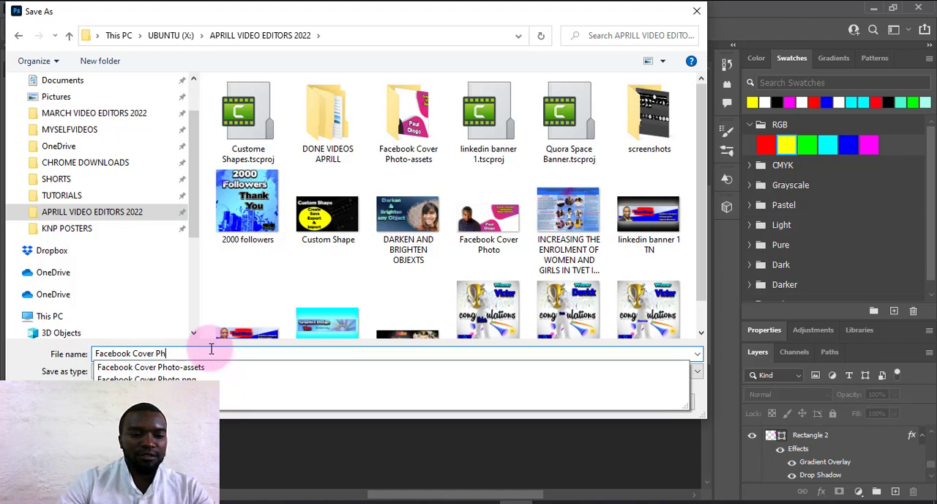
text(banne)
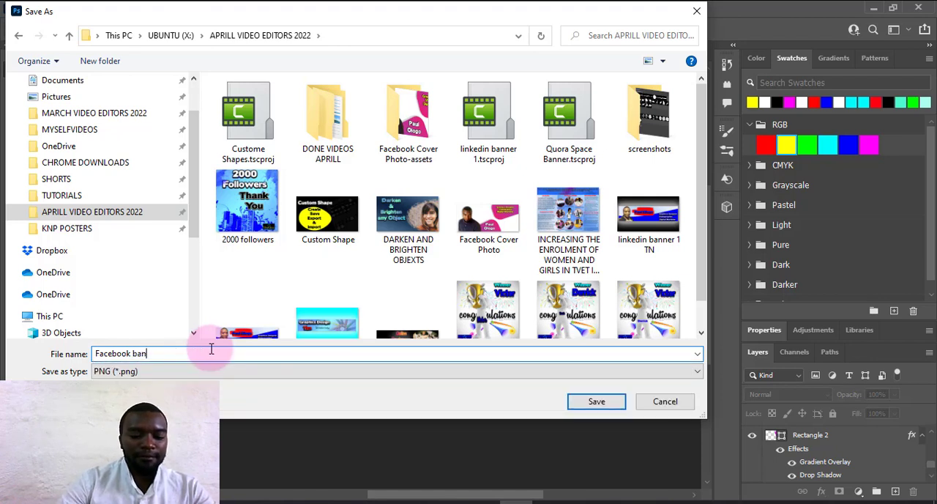
key(Return)
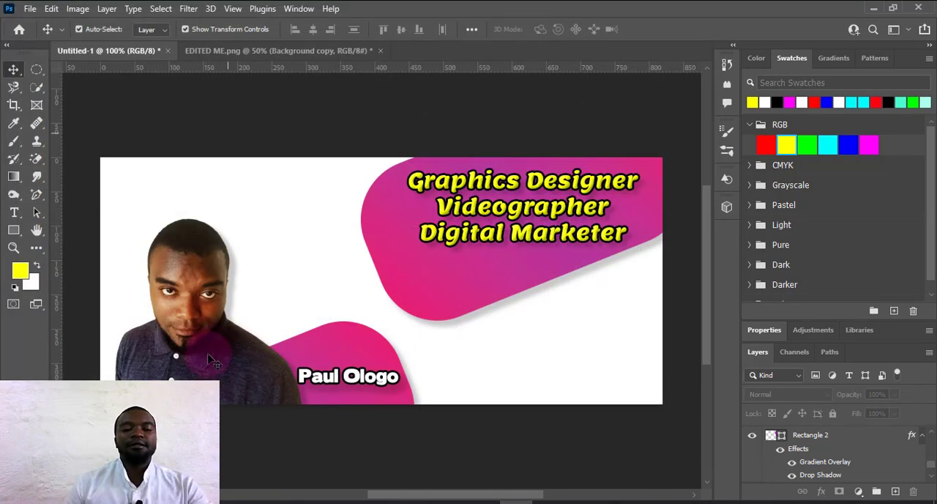
Switch to File Explorer and open the exported Facebook banner image in the photo viewer to check it.
click(205, 502)
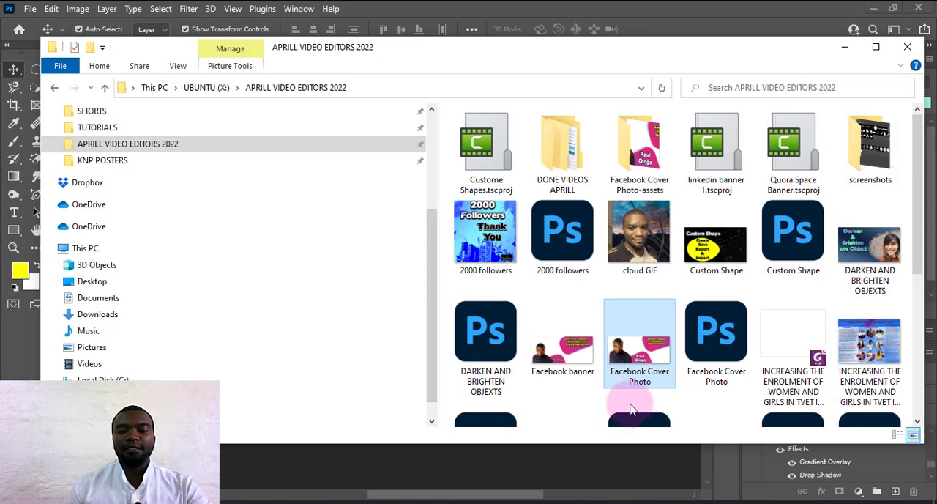
click(571, 364)
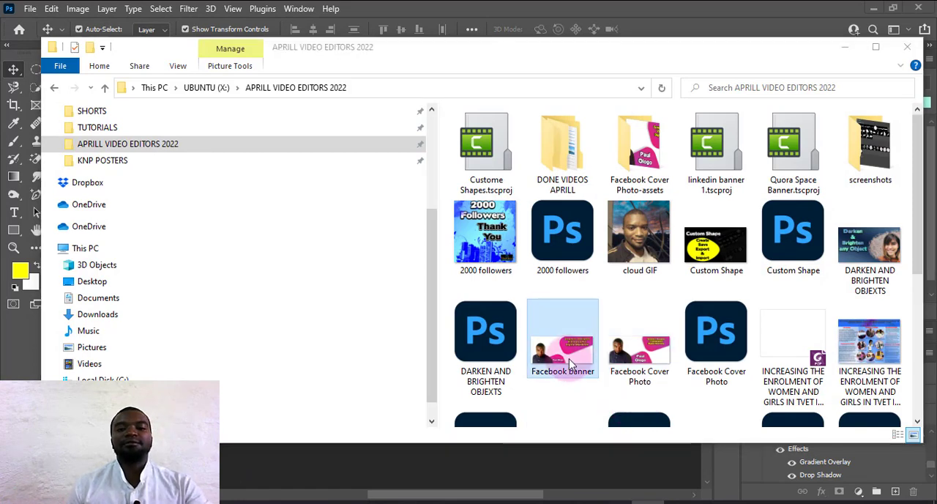
double_click(571, 364)
click(686, 100)
drag(447, 204, 481, 194)
click(688, 501)
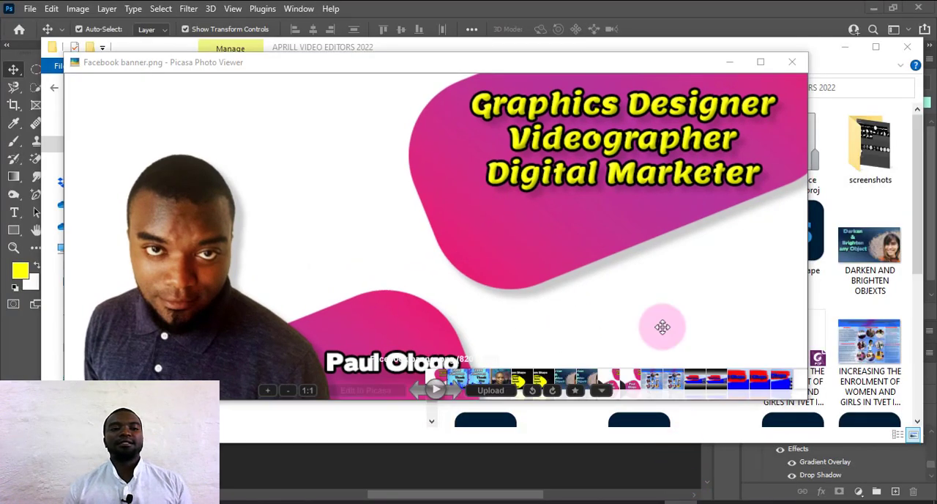